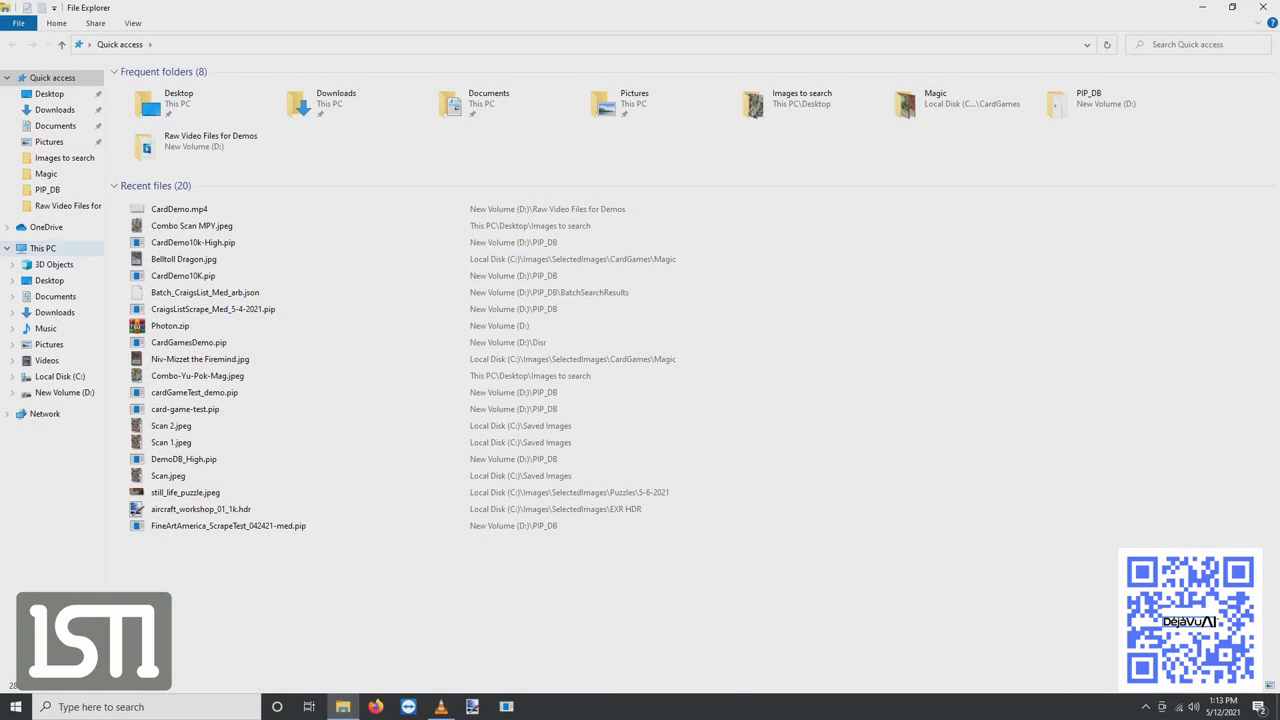
Step: Browse C: > Images > SelectedImages > CardGames and open the Magic card folder
{"action": "left_click", "coordinate": [60, 376]}
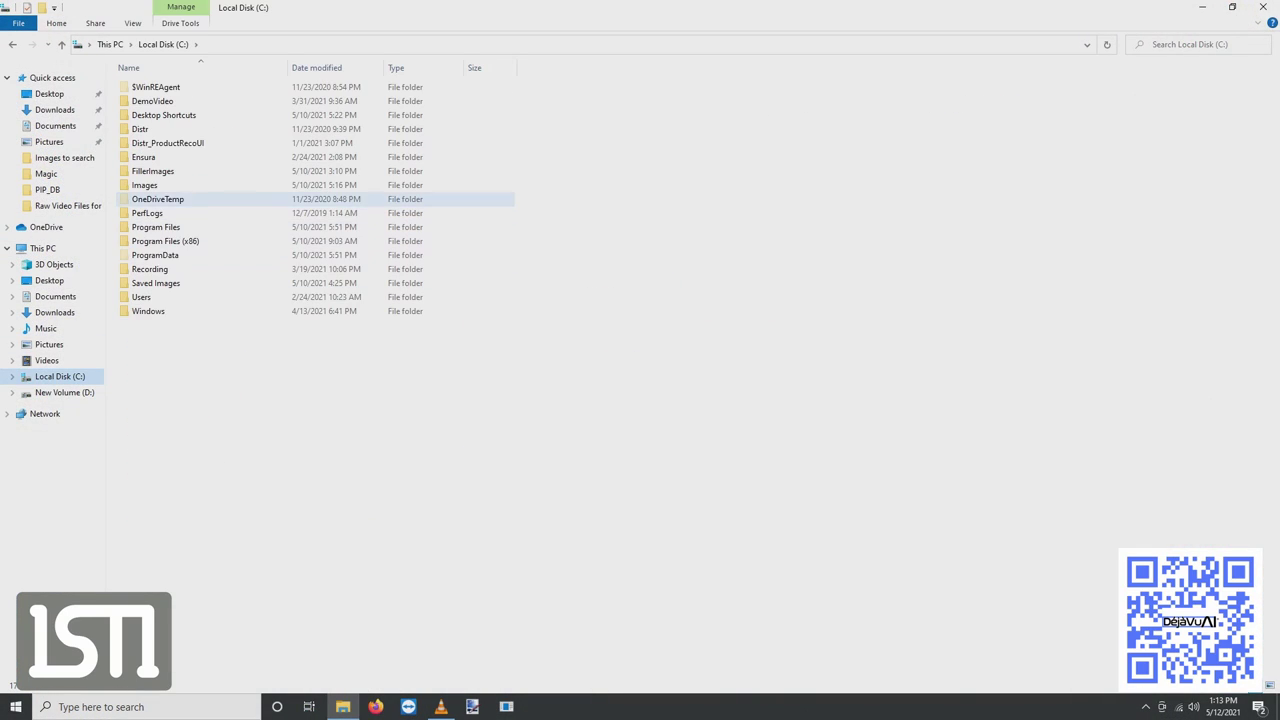
{"action": "double_click", "coordinate": [144, 185]}
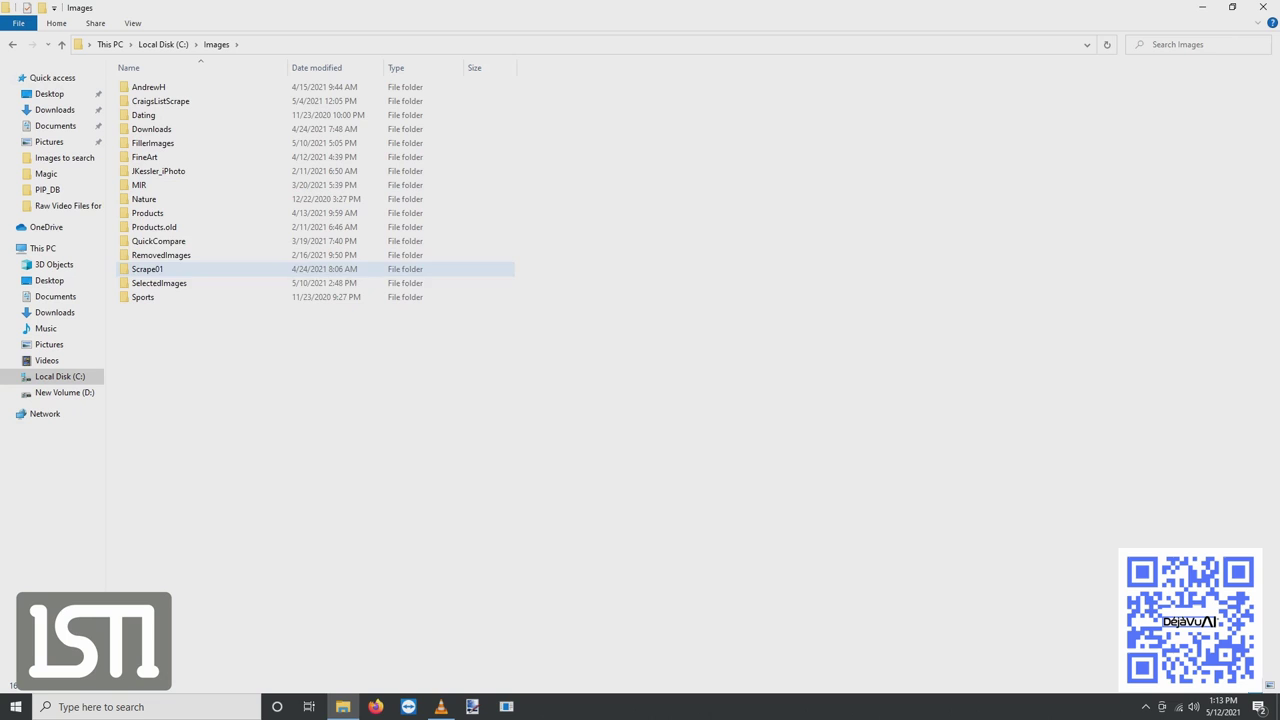
{"action": "double_click", "coordinate": [159, 283]}
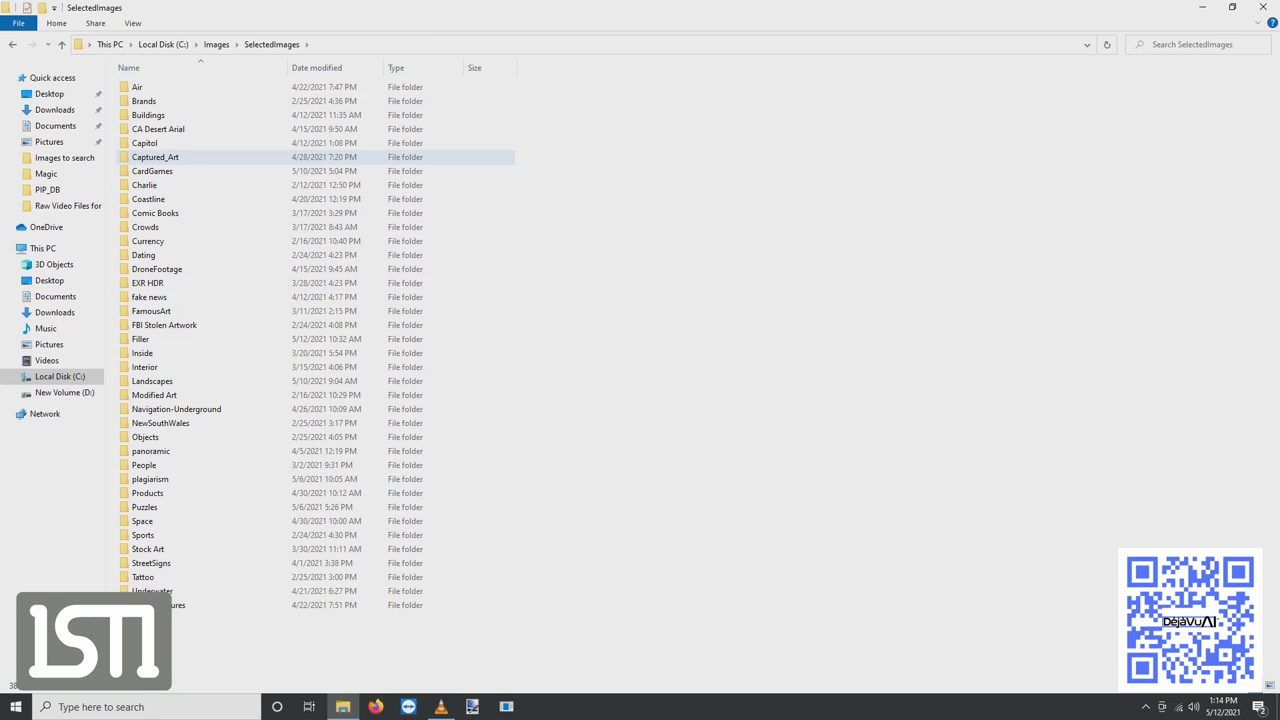
{"action": "double_click", "coordinate": [152, 171]}
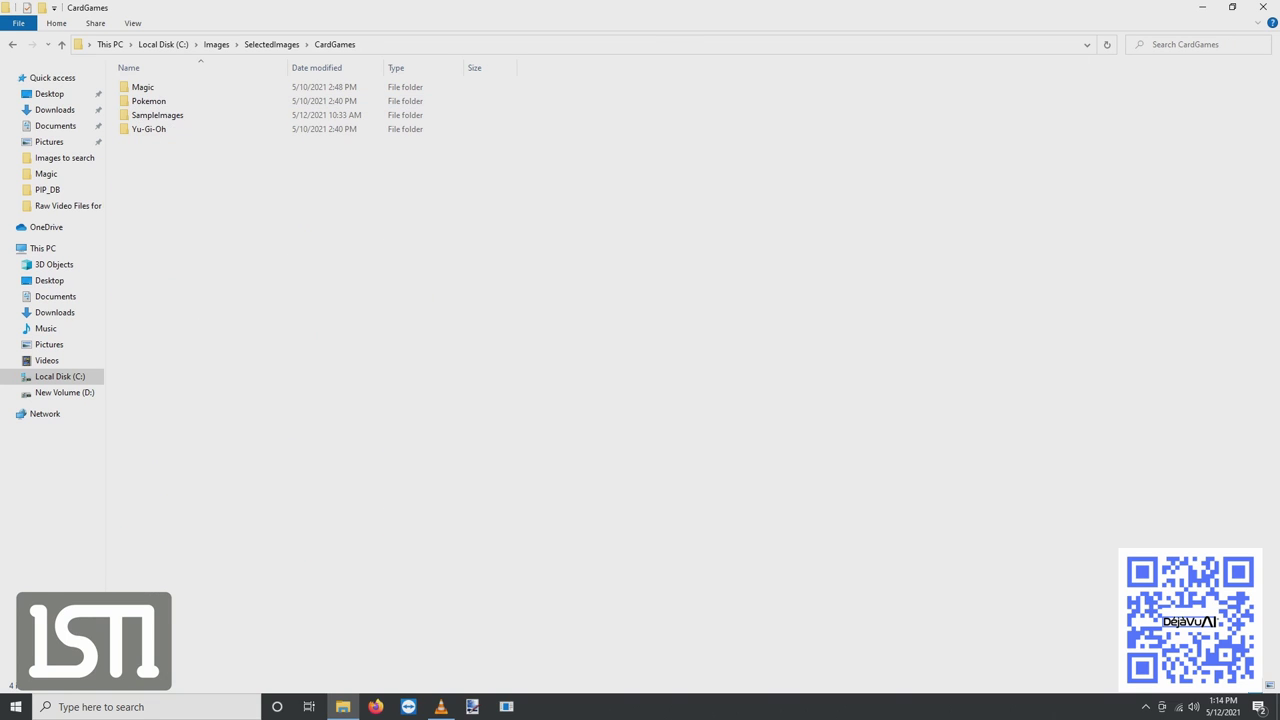
{"action": "left_click", "coordinate": [145, 87]}
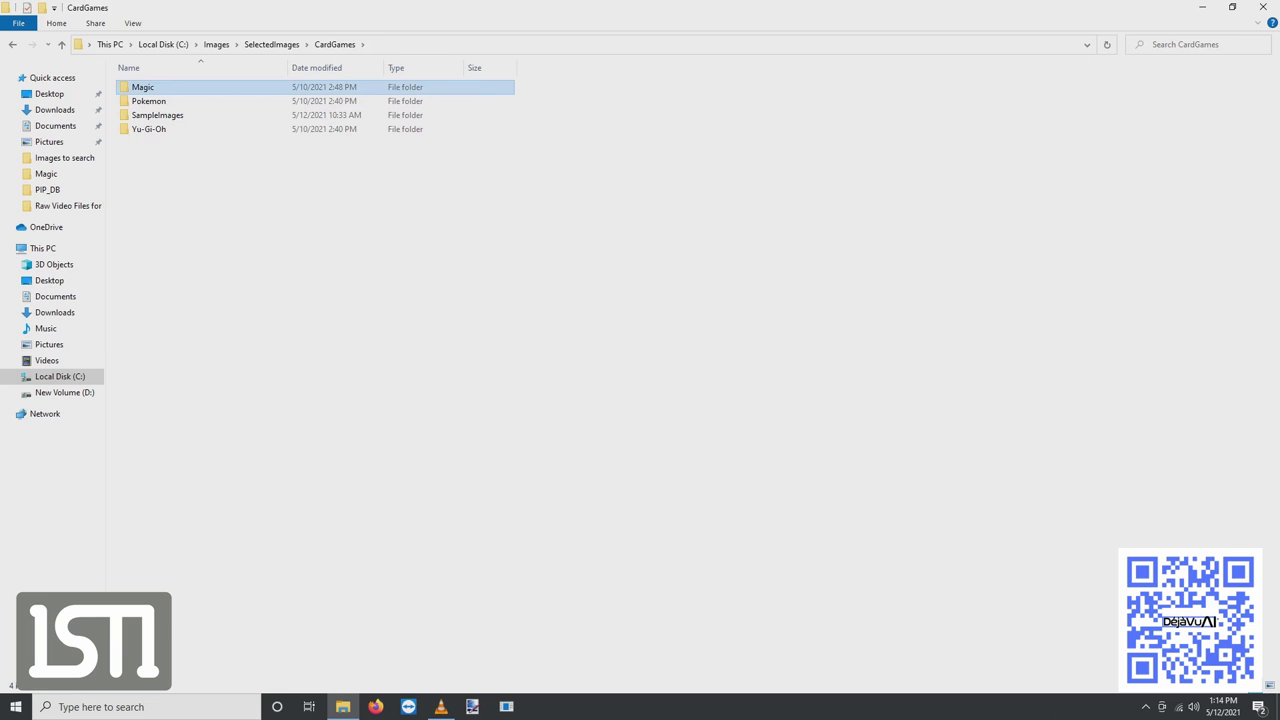
{"action": "double_click", "coordinate": [145, 87]}
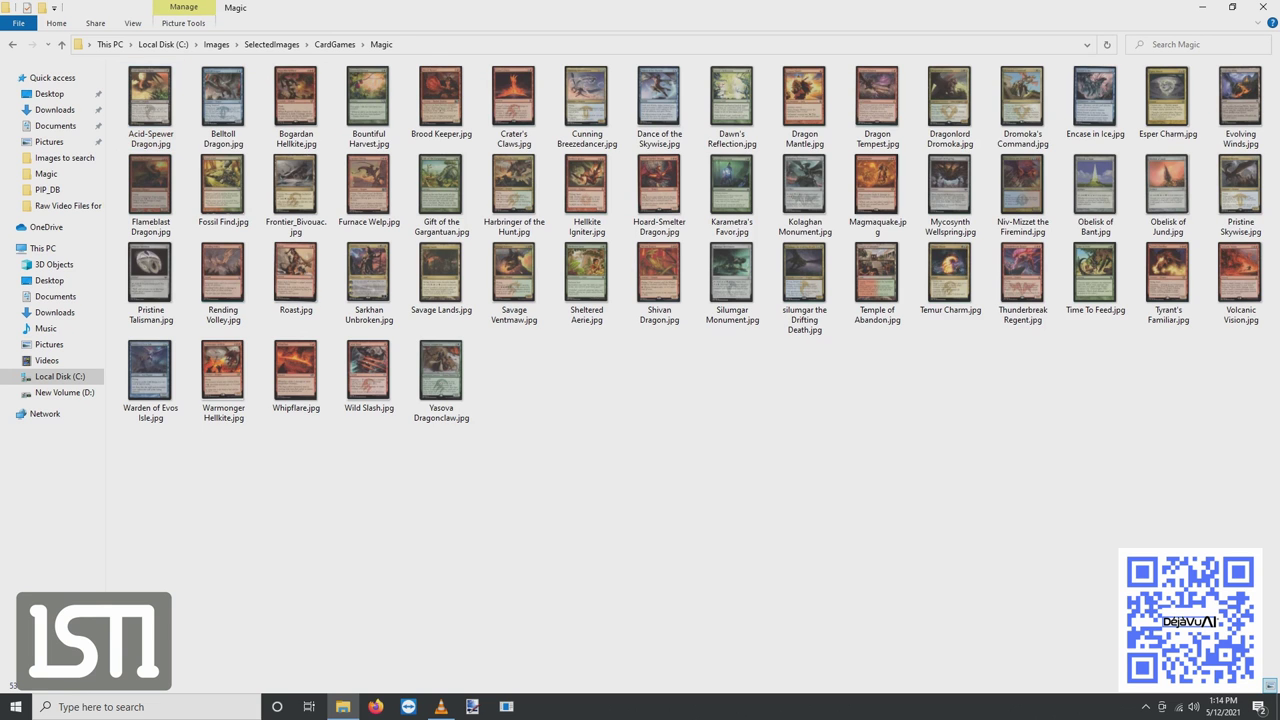
Step: View the Pokemon and Yu-Gi-Oh card scans in the CardGames folder
{"action": "key", "text": "alt+Left"}
{"action": "key", "text": "Down"}
{"action": "key", "text": "Return"}
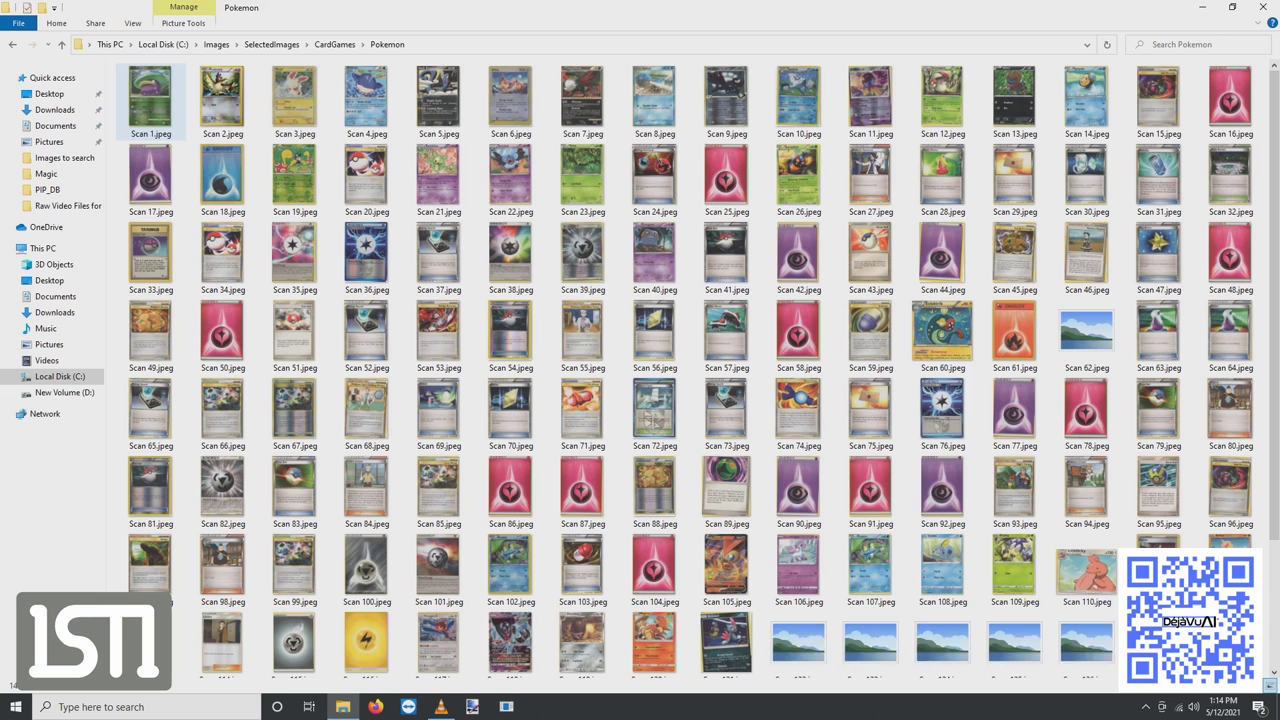
{"action": "key", "text": "alt+Left"}
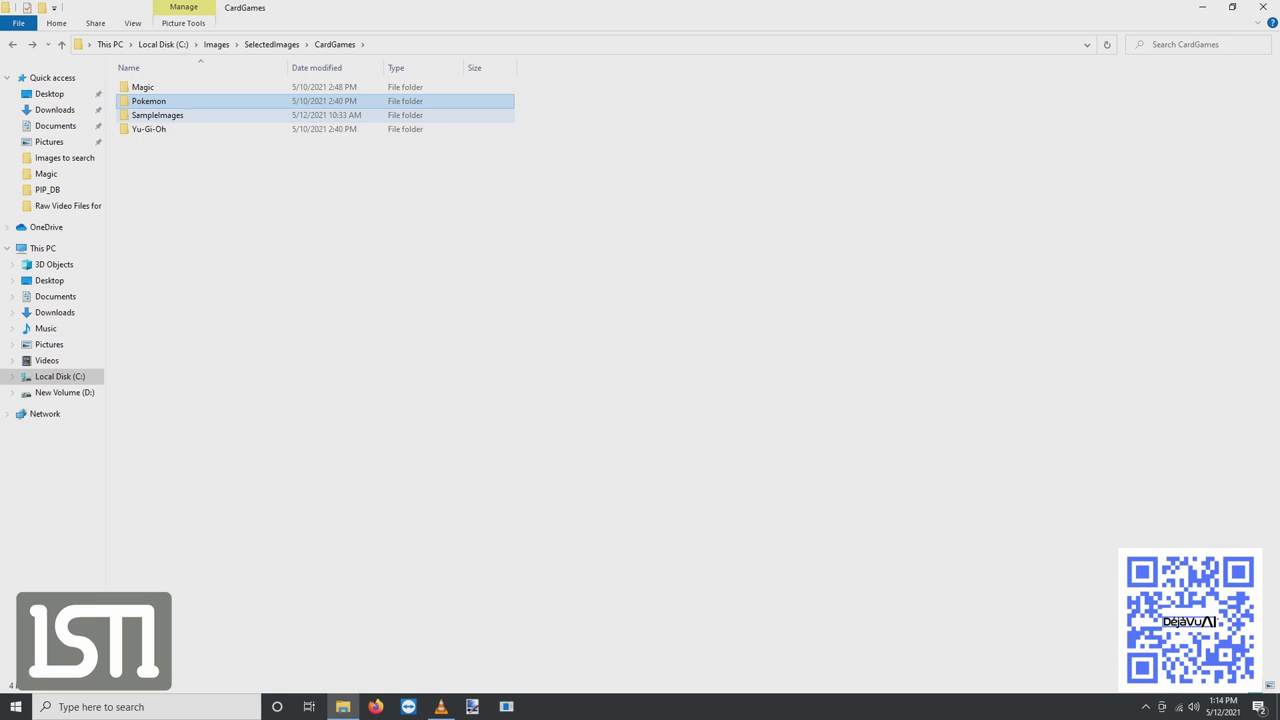
{"action": "key", "text": "Down"}
{"action": "key", "text": "Down"}
{"action": "key", "text": "Return"}
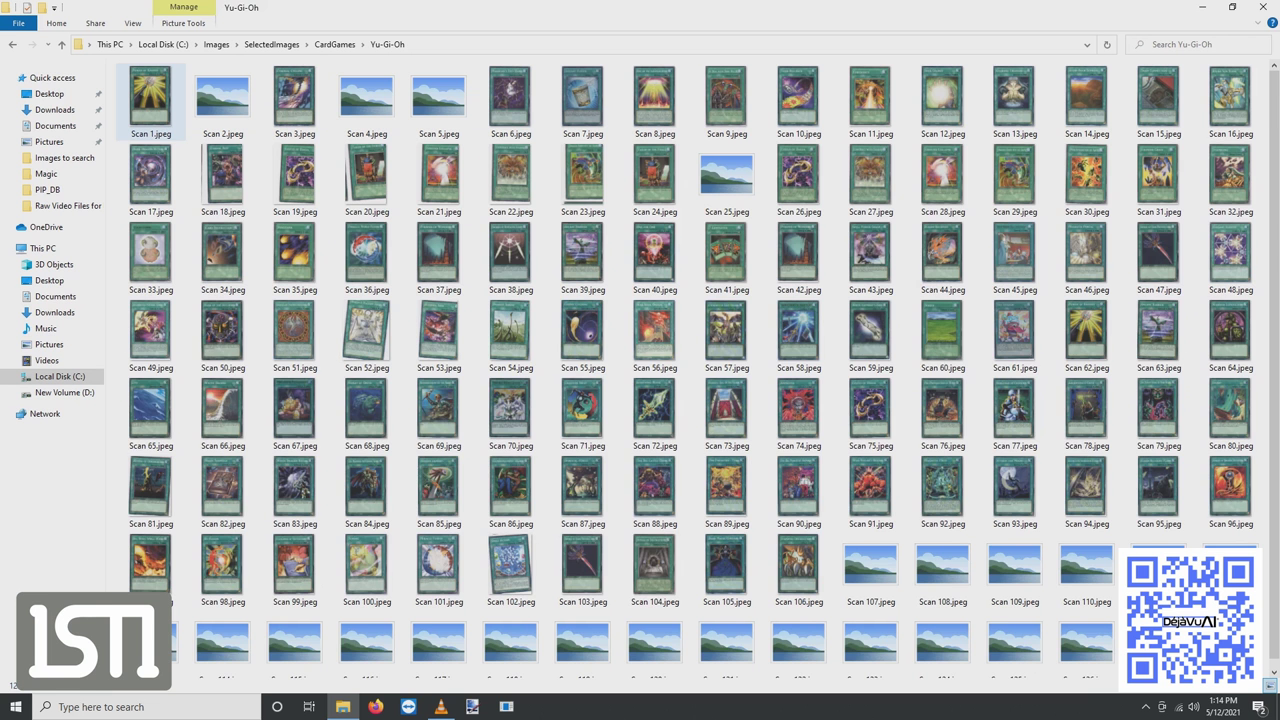
{"action": "key", "text": "alt+Left"}
Step: Check SampleImages' properties, browse its Nature and Asiatique Architecture folders, then show the desktop
{"action": "key", "text": "Up"}
{"action": "key", "text": "shift+F10"}
{"action": "key", "text": "Up"}
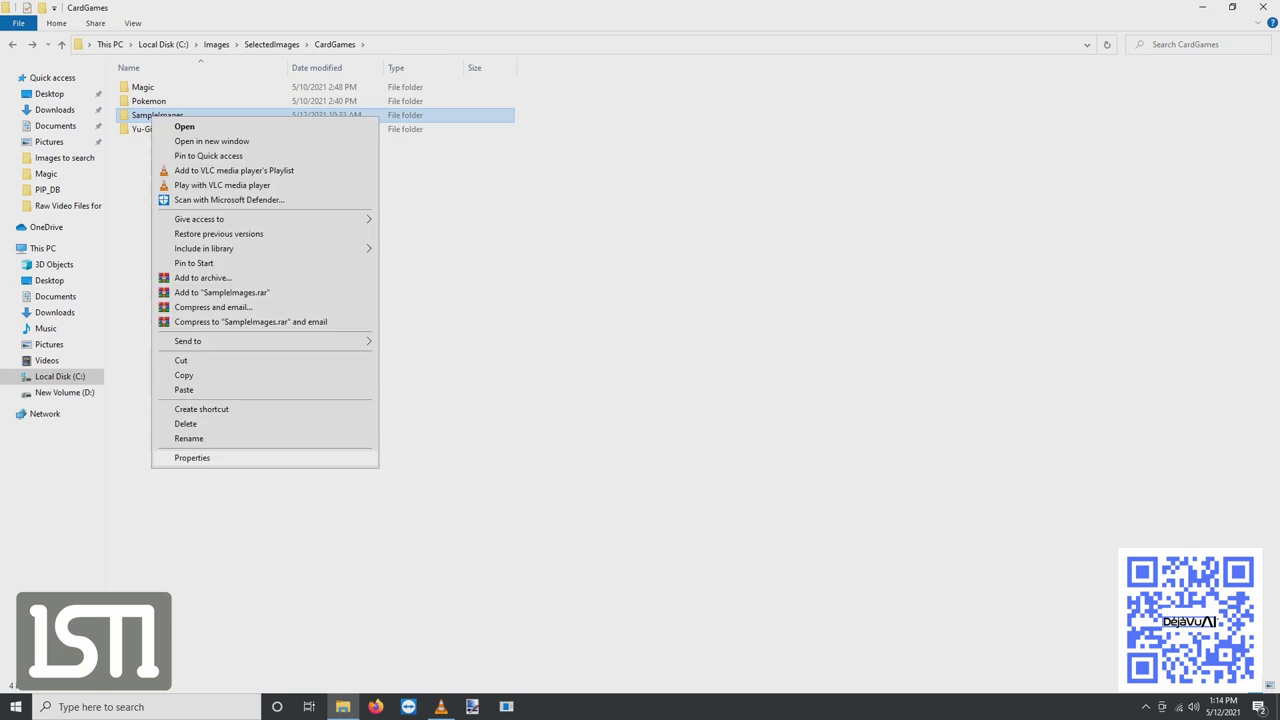
{"action": "key", "text": "Return"}
{"action": "key", "text": "Escape"}
{"action": "key", "text": "Return"}
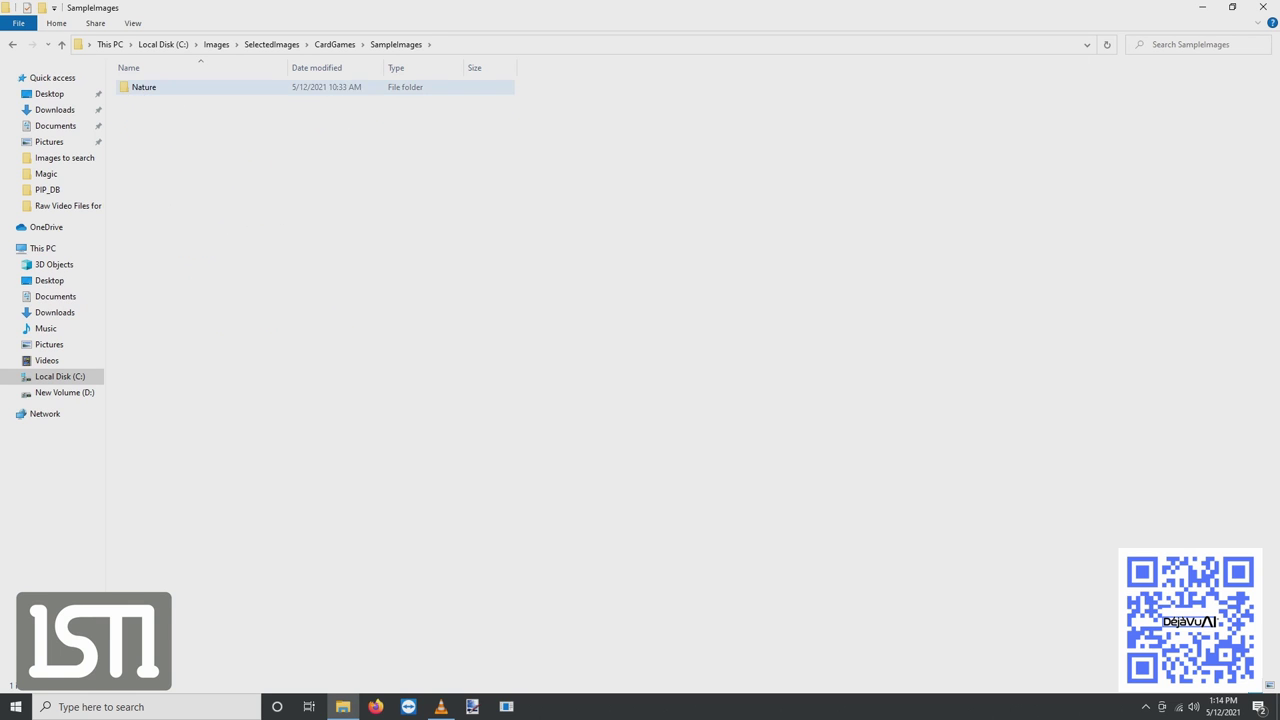
{"action": "key", "text": "Return"}
{"action": "key", "text": "Down"}
{"action": "key", "text": "Return"}
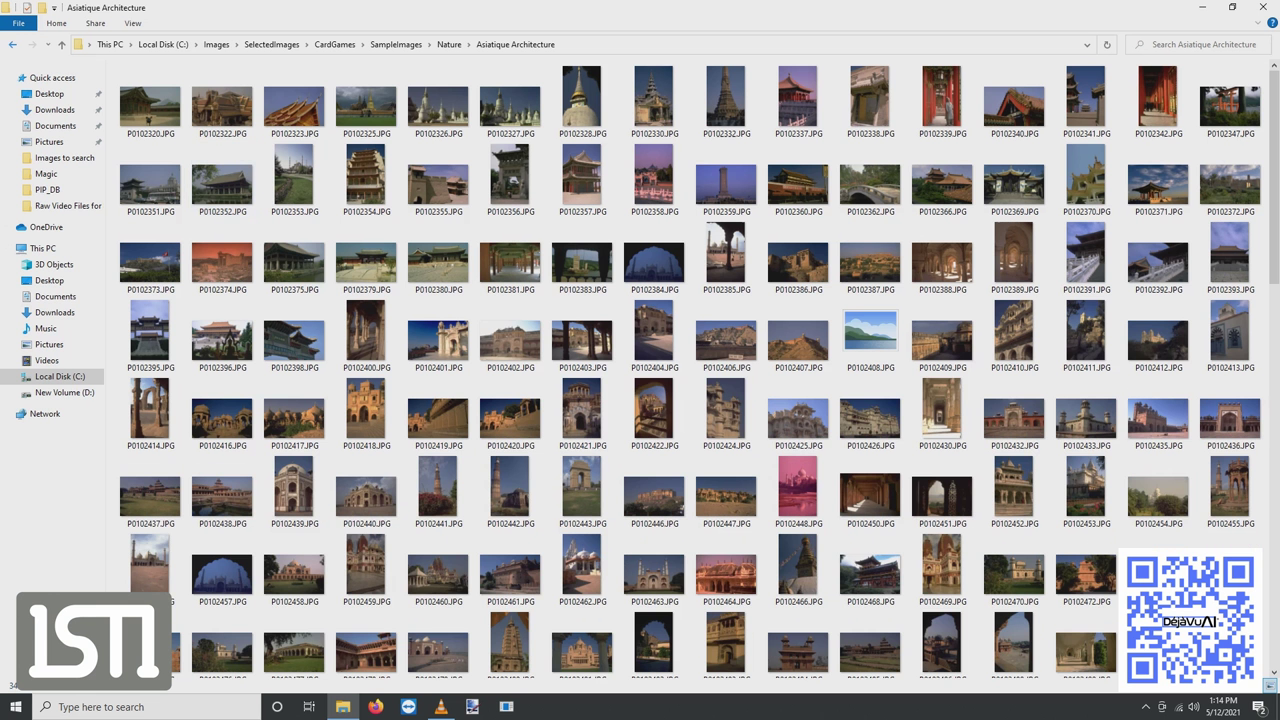
{"action": "key", "text": "super+d"}
Step: Launch Photon and load the D:\PIP_DB\CardDemo10k-High.pip card database
{"action": "key", "text": "Return"}
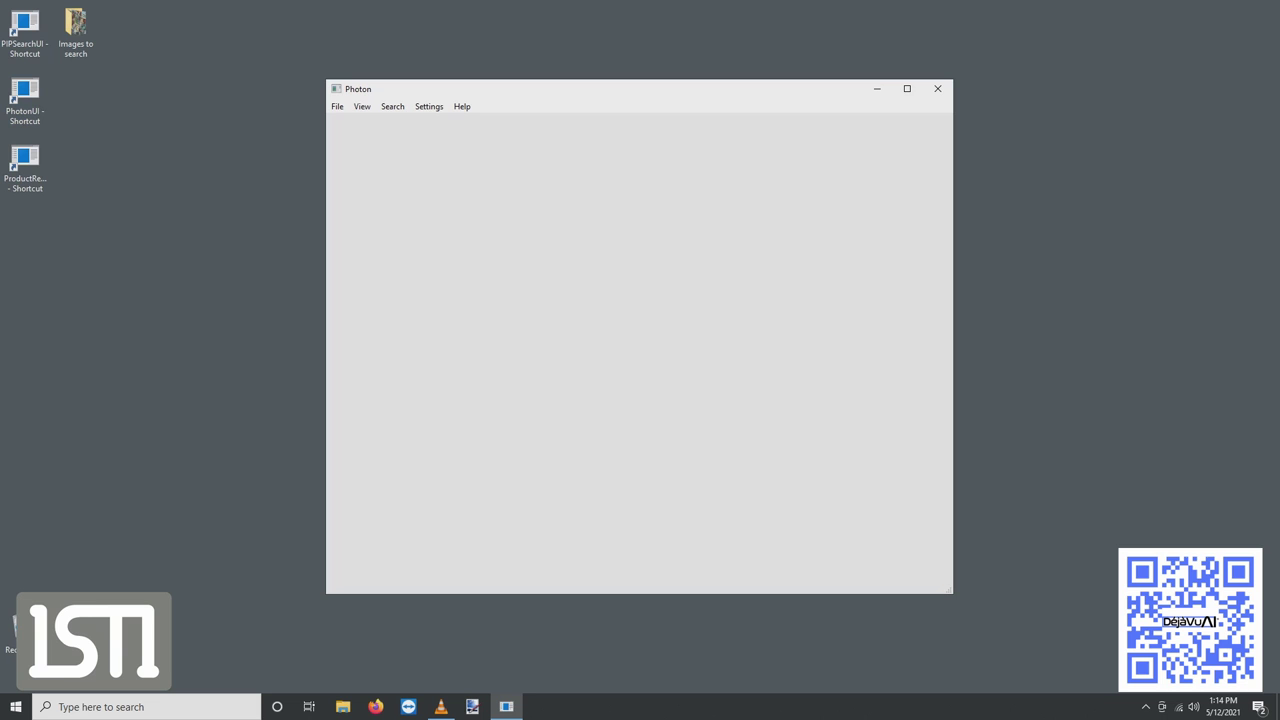
{"action": "key", "text": "Return"}
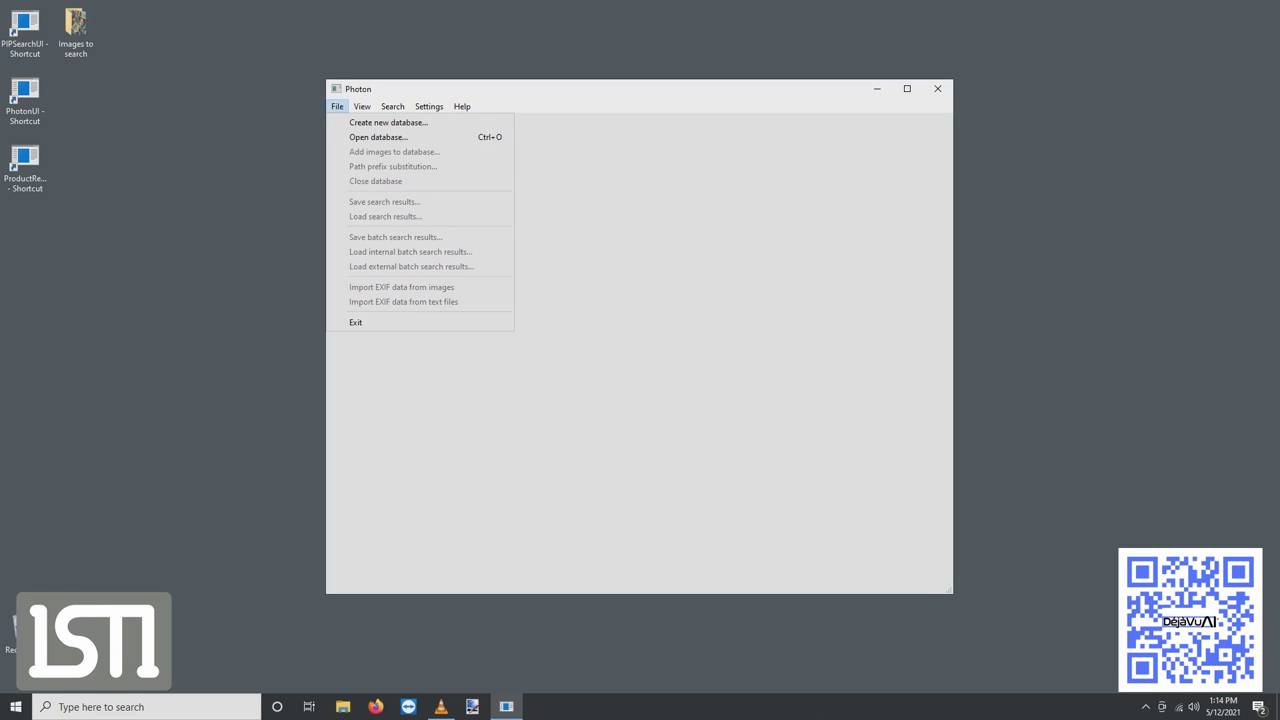
{"action": "key", "text": "Return"}
{"action": "key", "text": "Return"}
{"action": "key", "text": "Return"}
{"action": "key", "text": "Return"}
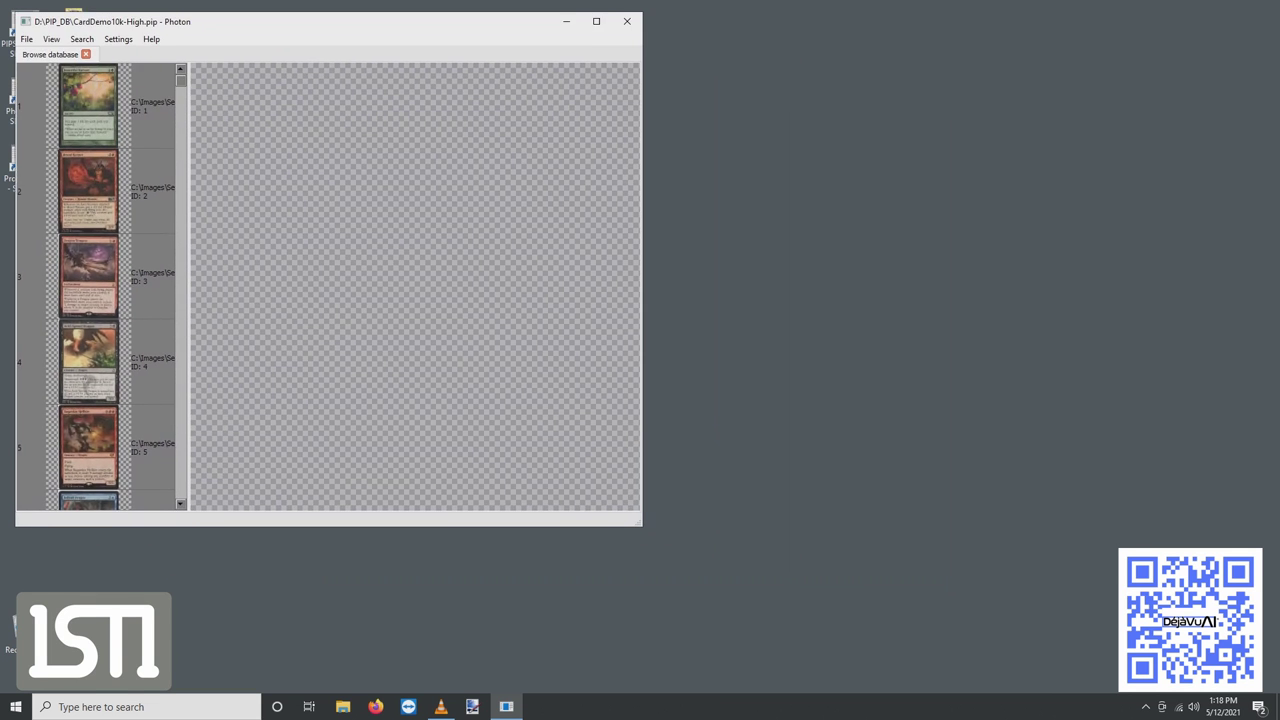
Step: Preview database cards, then search Combo Scan MPY.jpeg from Images to search with arbitrary rotation
{"action": "left_click", "coordinate": [140, 180]}
{"action": "key", "text": "Down"}
{"action": "key", "text": "Down"}
{"action": "key", "text": "Down"}
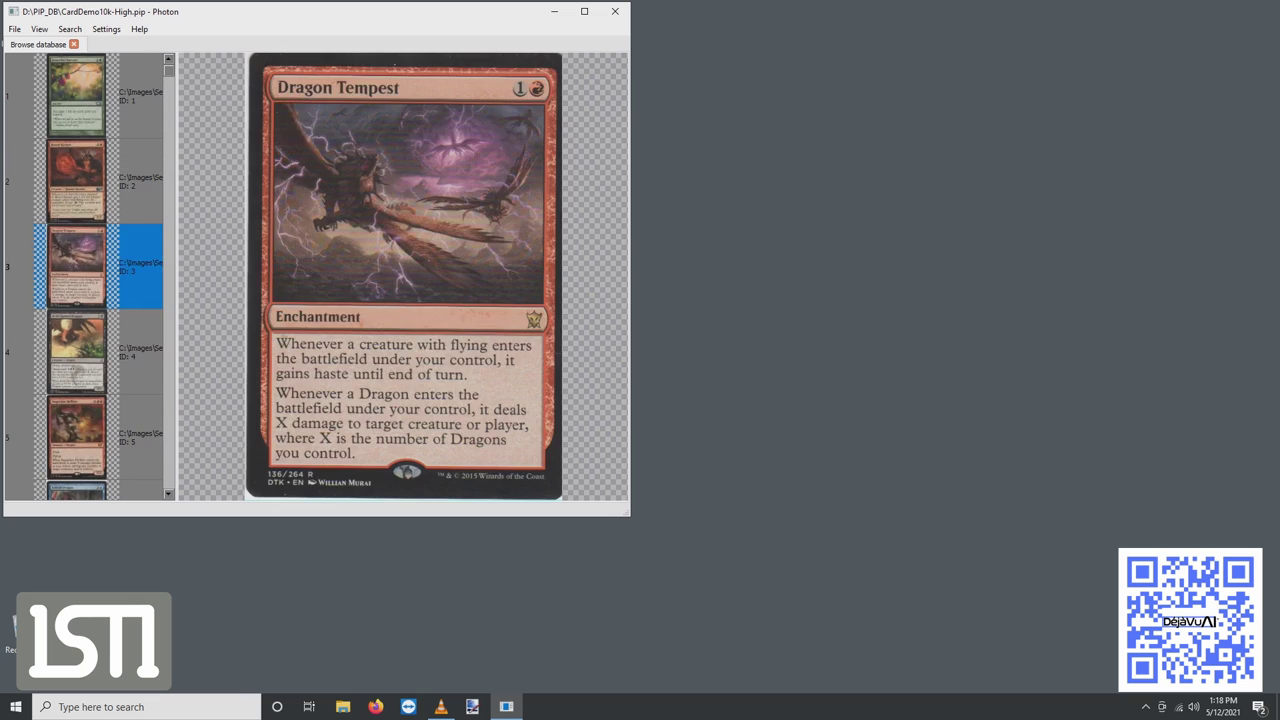
{"action": "key", "text": "Home"}
{"action": "key", "text": "alt+s"}
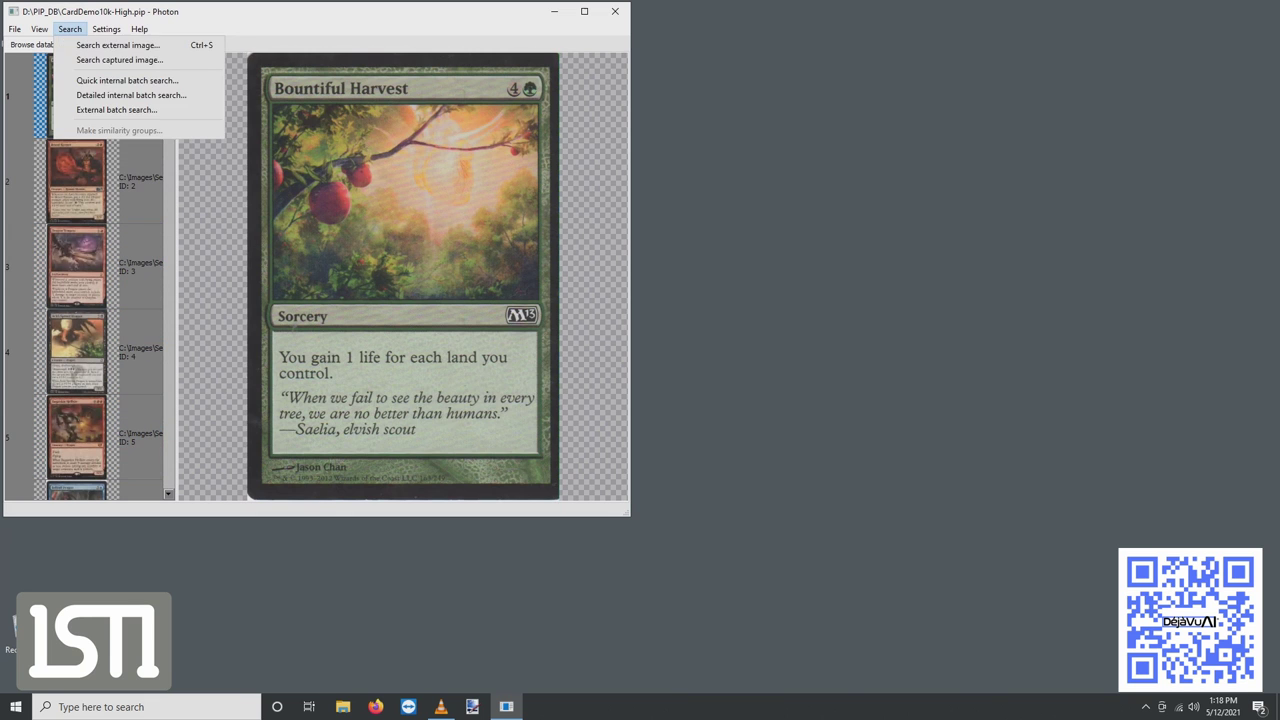
{"action": "key", "text": "Down"}
{"action": "key", "text": "Return"}
{"action": "left_click", "coordinate": [58, 125]}
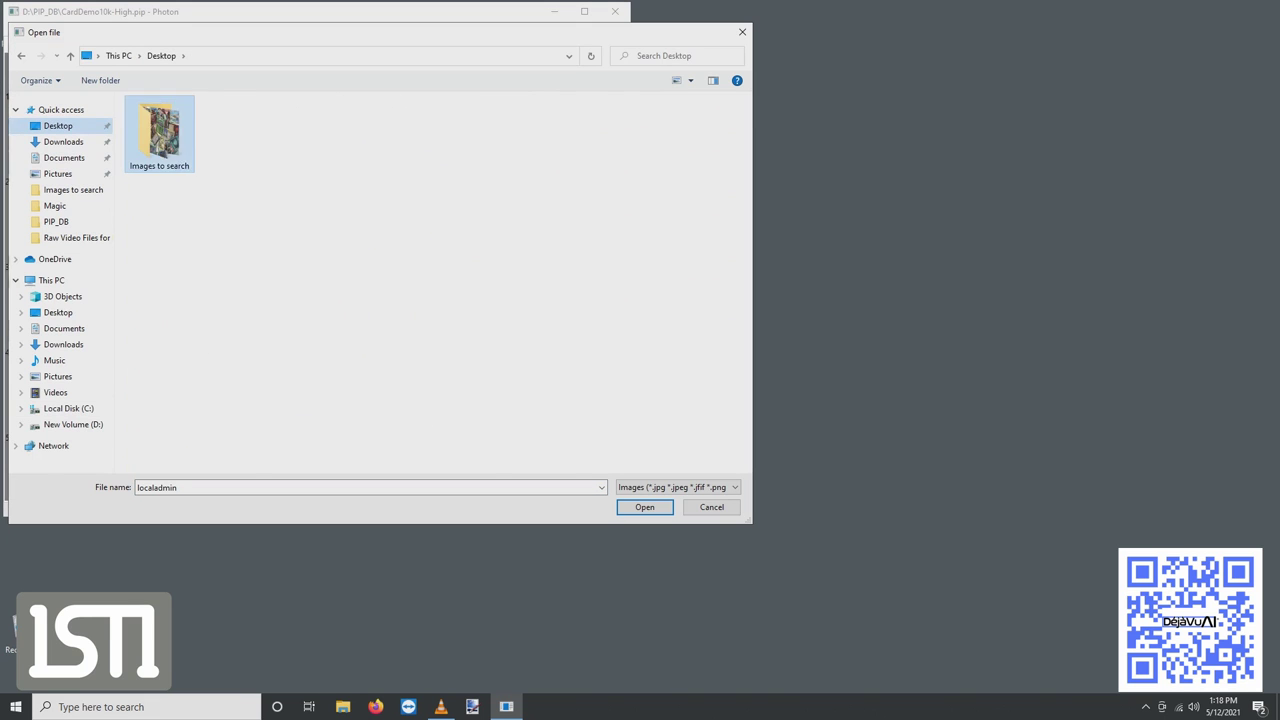
{"action": "double_click", "coordinate": [177, 129]}
{"action": "key", "text": "Escape"}
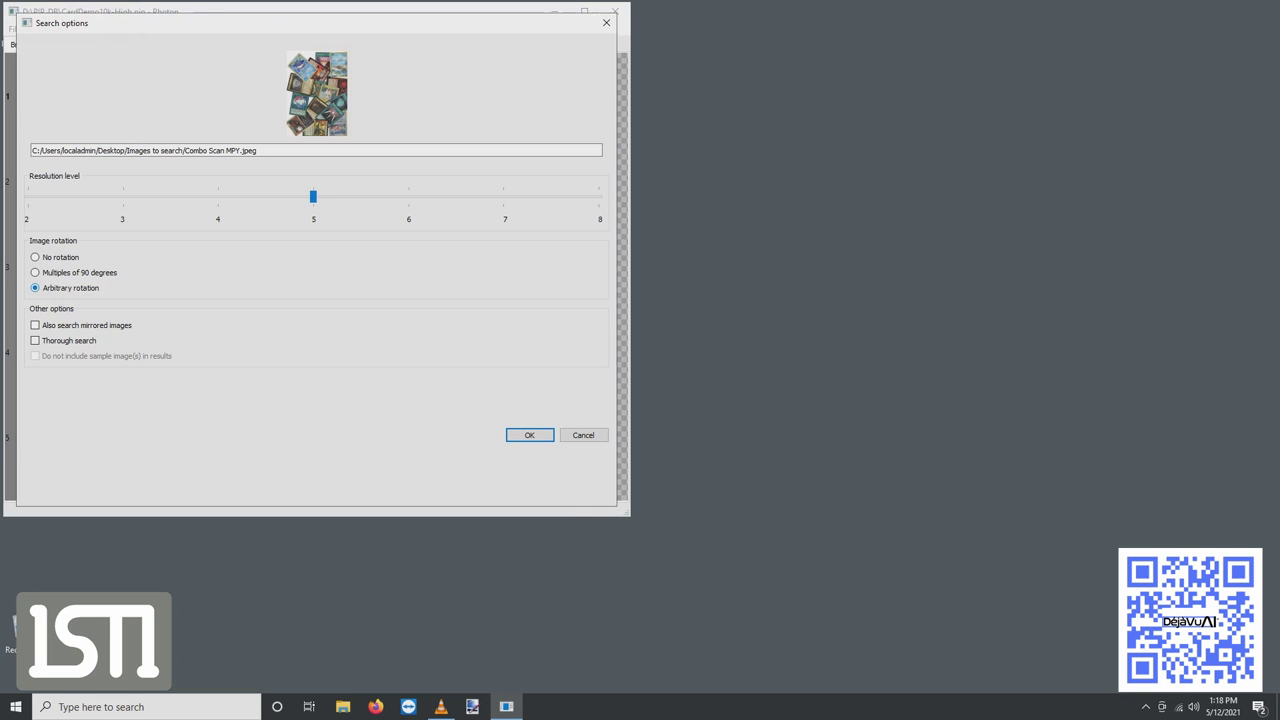
{"action": "key", "text": "Return"}
{"action": "key", "text": "Return"}
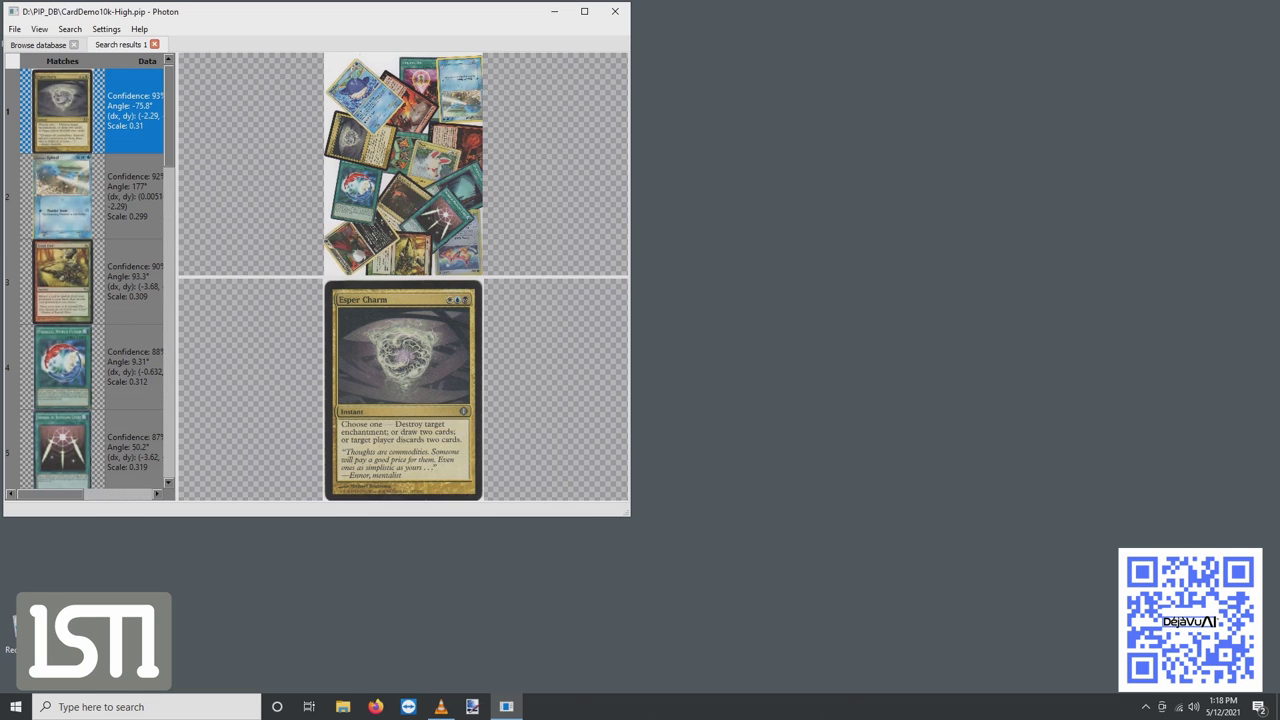
{"action": "key", "text": "Return"}
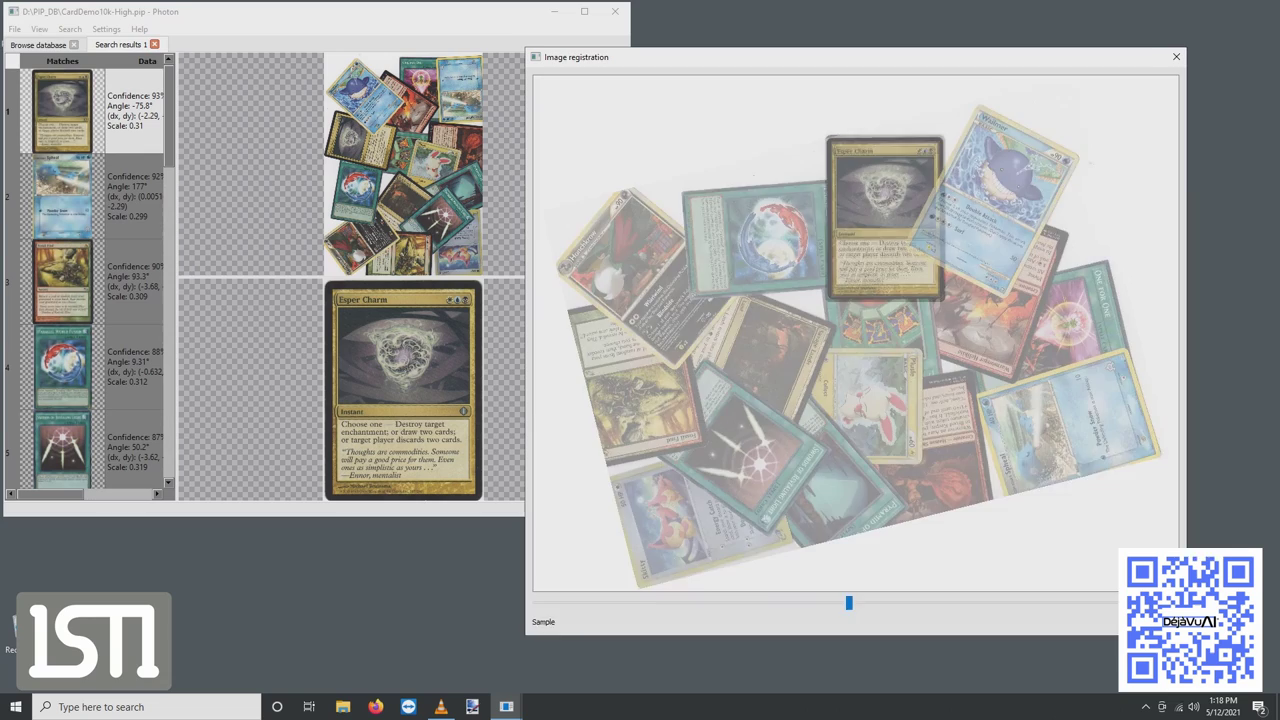
Step: Step through the matches, viewing where each one sits overlaid on the pile
{"action": "key", "text": "Escape"}
{"action": "key", "text": "Down"}
{"action": "key", "text": "Down"}
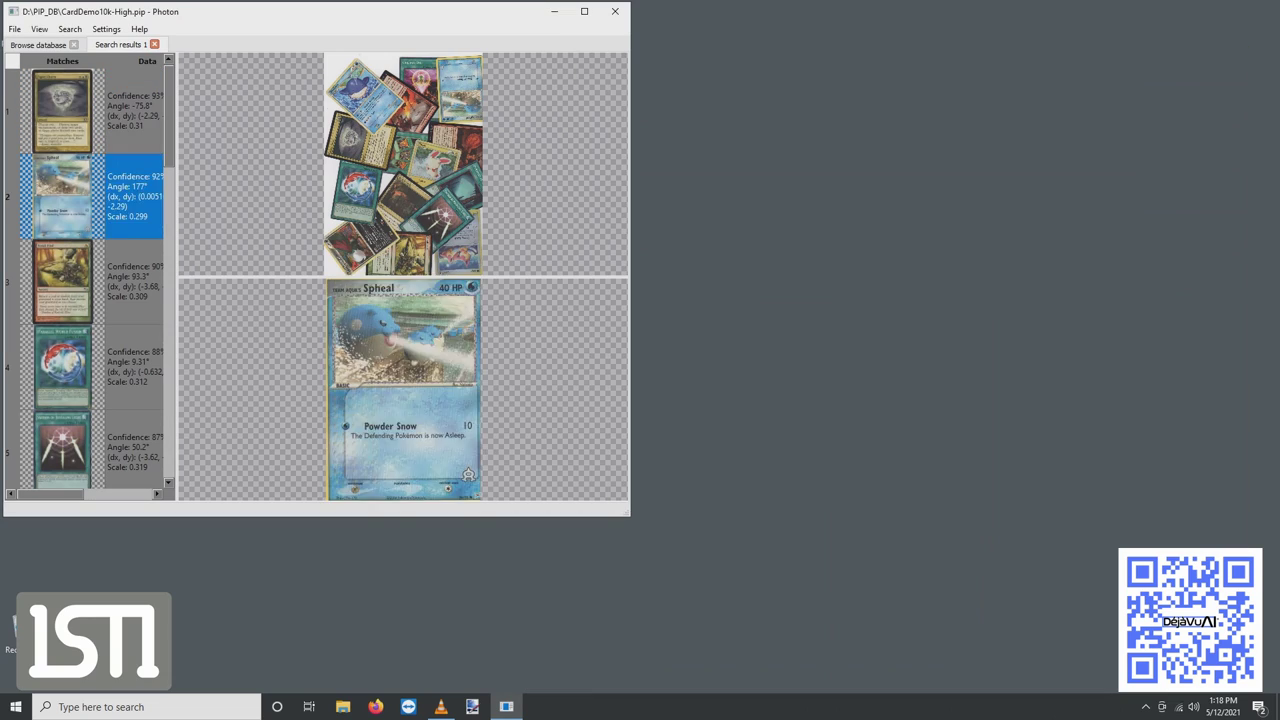
{"action": "key", "text": "Return"}
{"action": "key", "text": "Escape"}
{"action": "key", "text": "Down"}
{"action": "key", "text": "Down"}
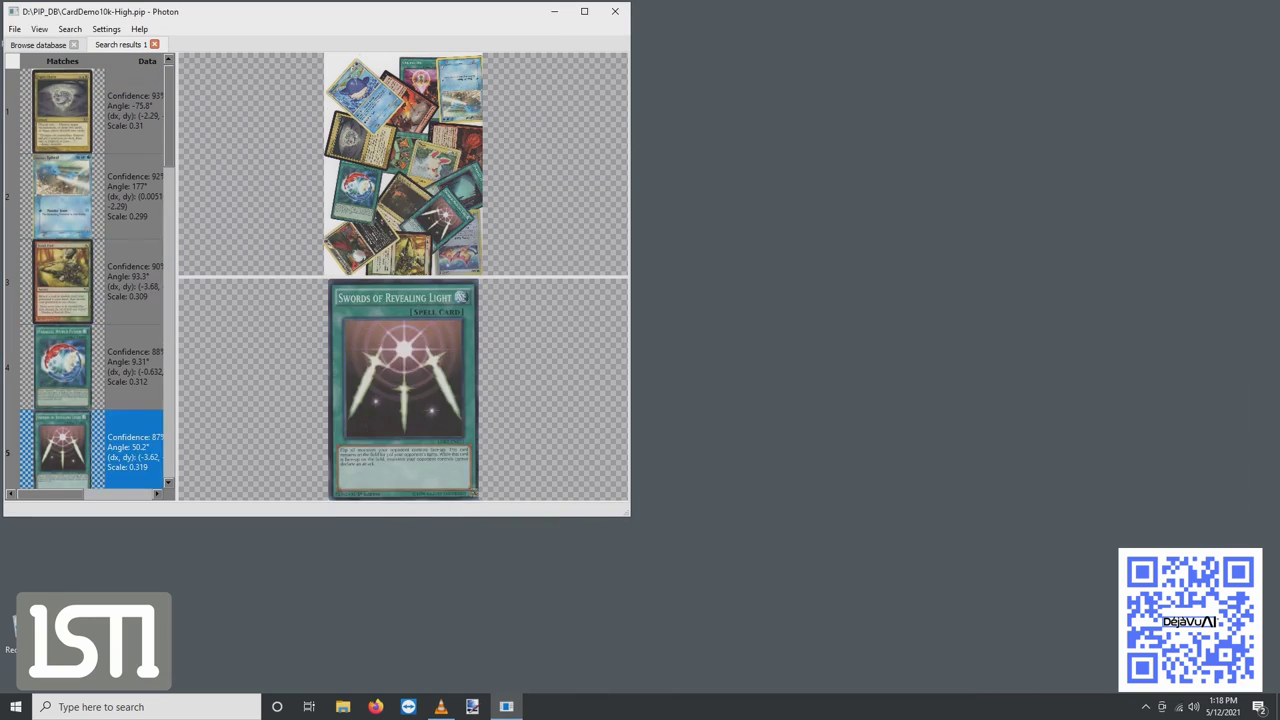
{"action": "key", "text": "Down"}
{"action": "key", "text": "Return"}
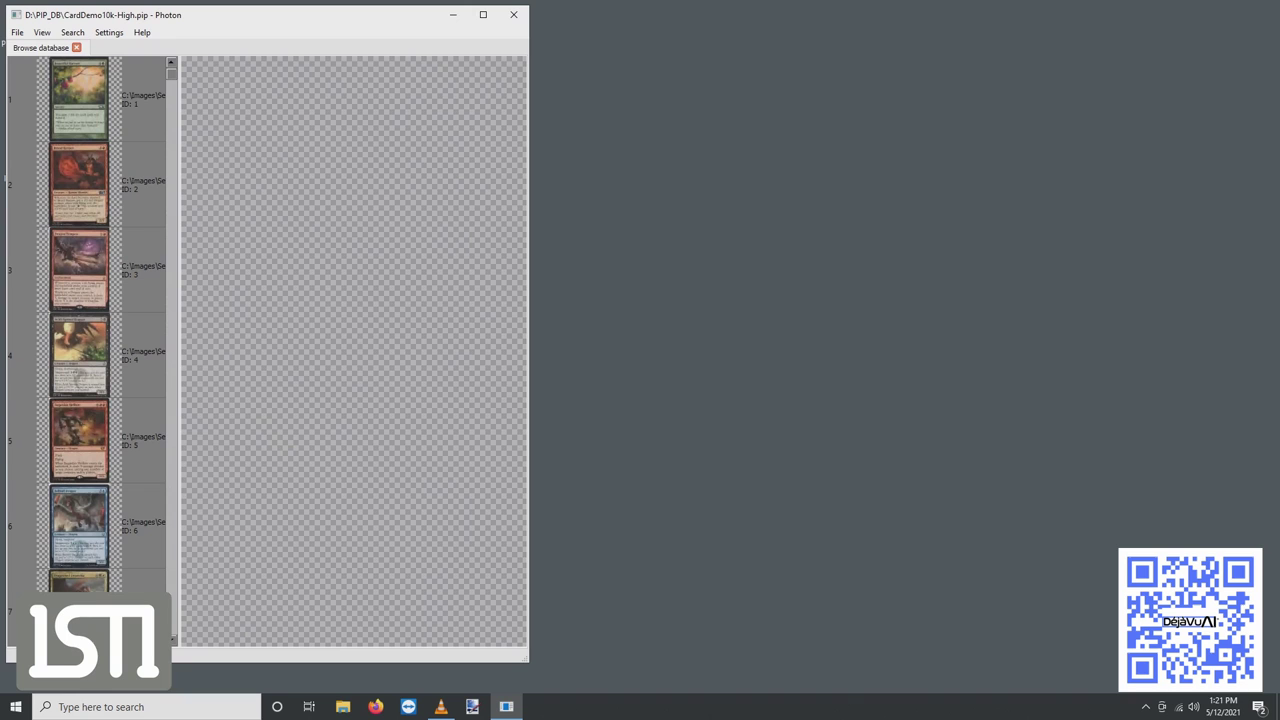
Step: Preview the first four database cards, including Acid-Spewer Dragon
{"action": "left_click", "coordinate": [140, 99]}
{"action": "left_click", "coordinate": [140, 184]}
{"action": "left_click", "coordinate": [140, 269]}
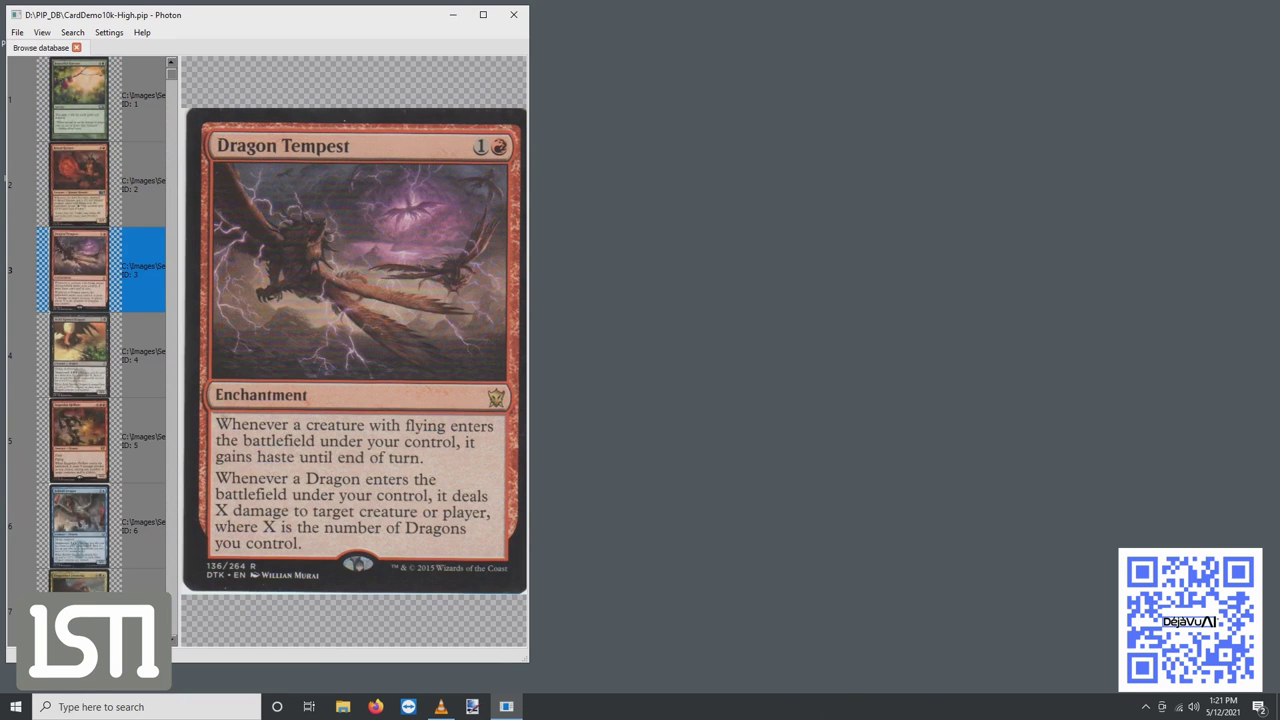
{"action": "left_click", "coordinate": [140, 355]}
Step: Capture a webcam photo of the tilted card and search it, matching Plusle at 87%
{"action": "left_click", "coordinate": [72, 32]}
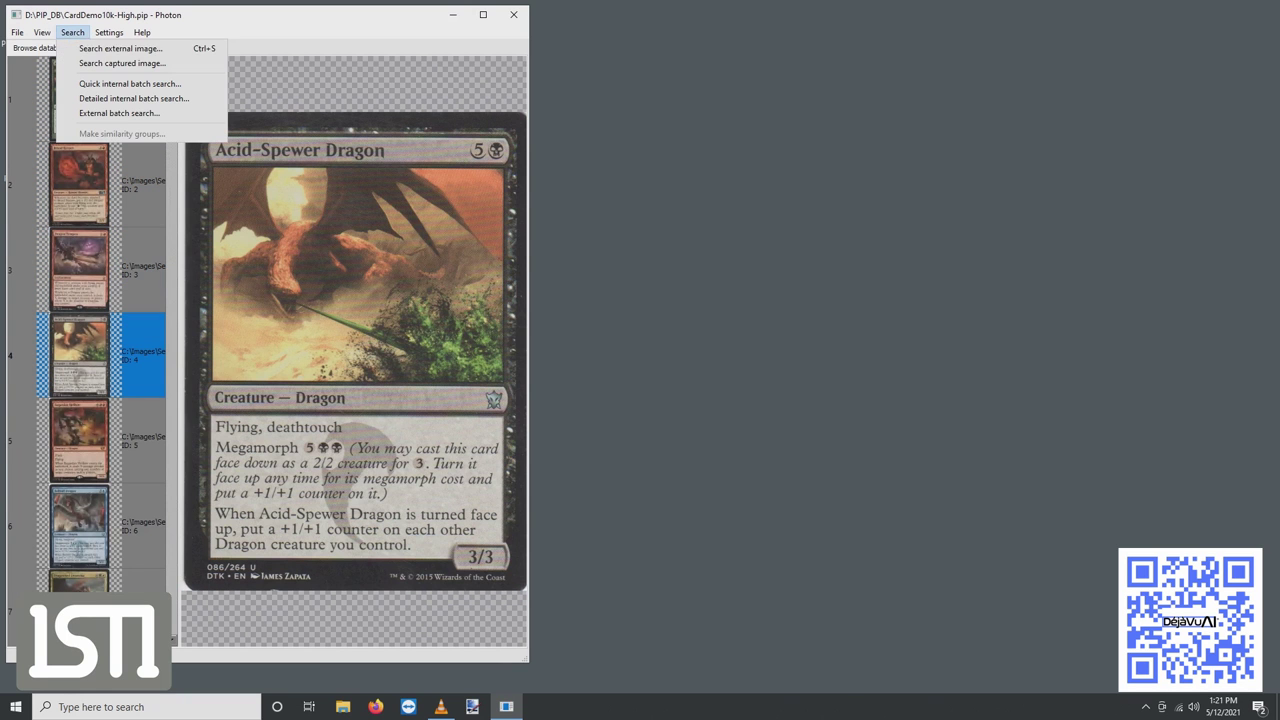
{"action": "left_click", "coordinate": [122, 63]}
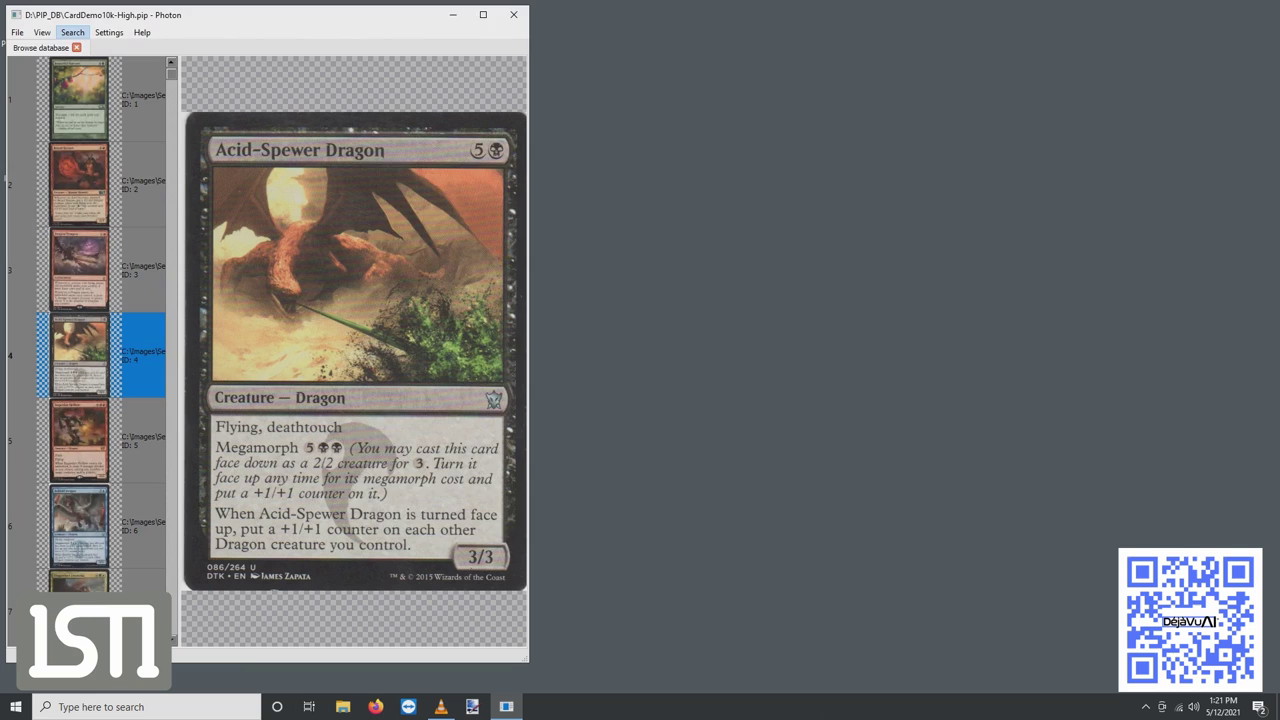
{"action": "key", "text": "Return"}
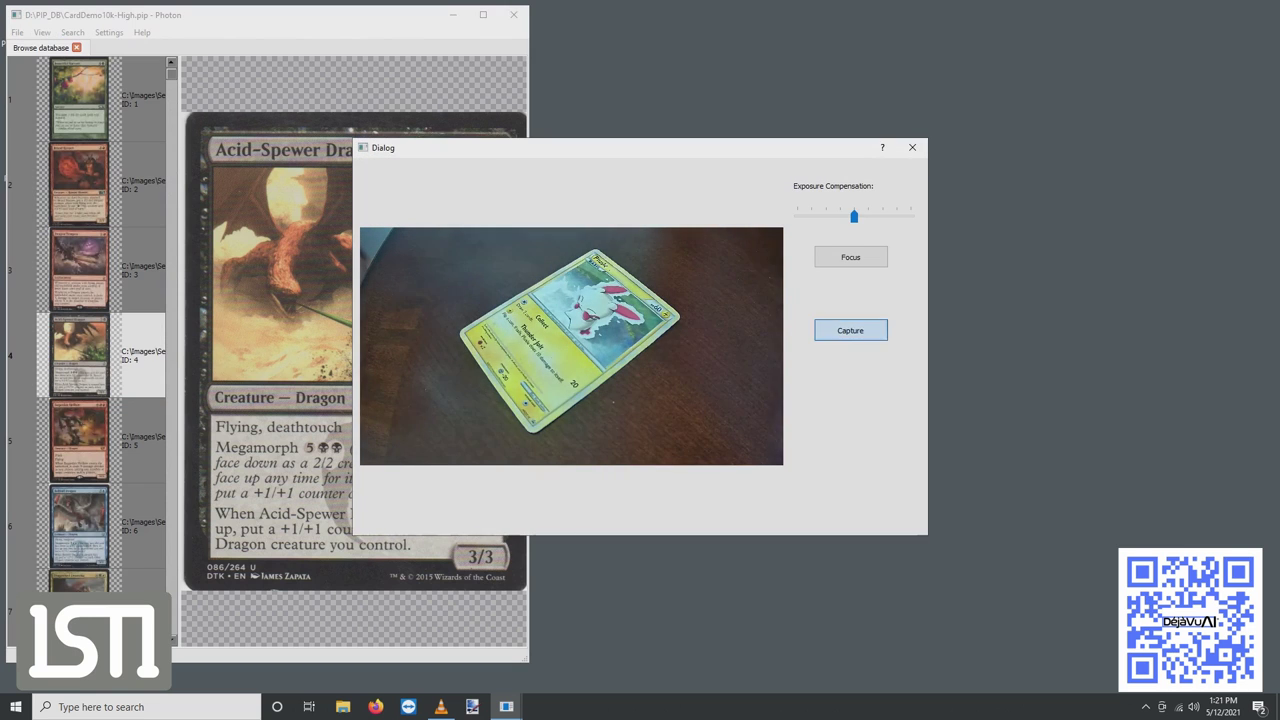
{"action": "key", "text": "Return"}
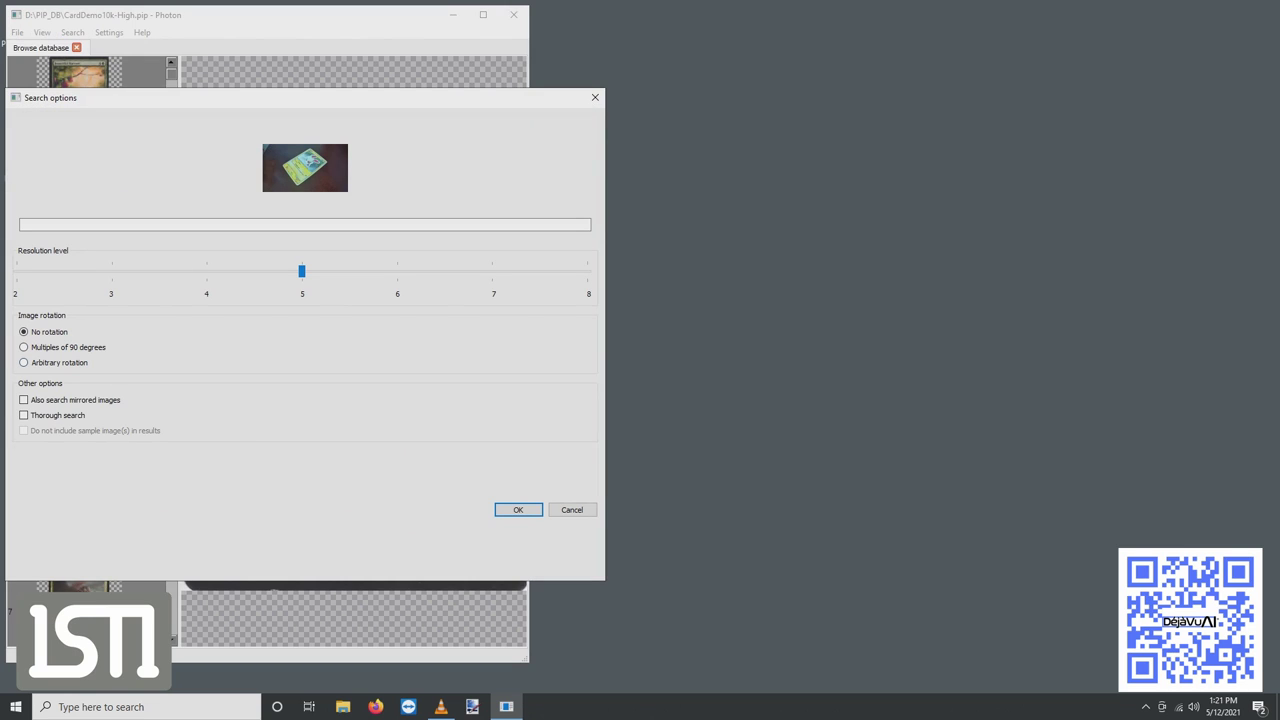
{"action": "key", "text": "Return"}
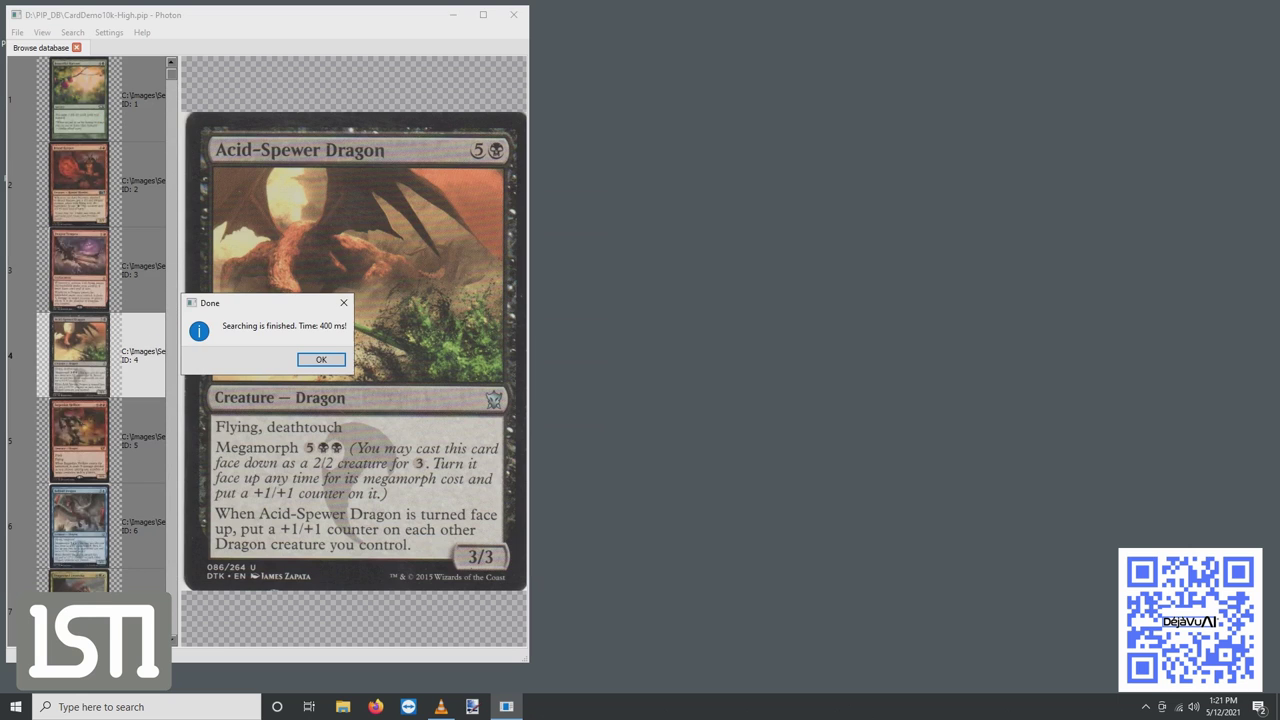
{"action": "key", "text": "Return"}
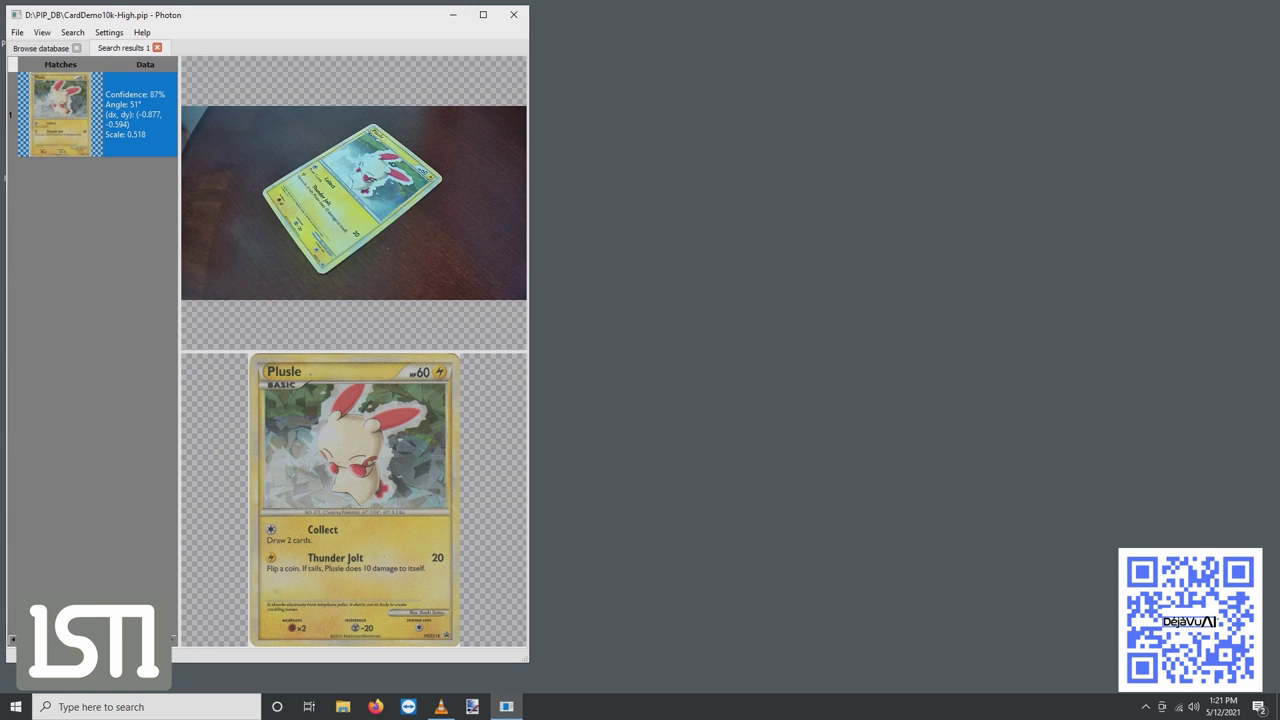
Step: Blend between the sample photo and the Plusle match in the registration overlay
{"action": "key", "text": "Return"}
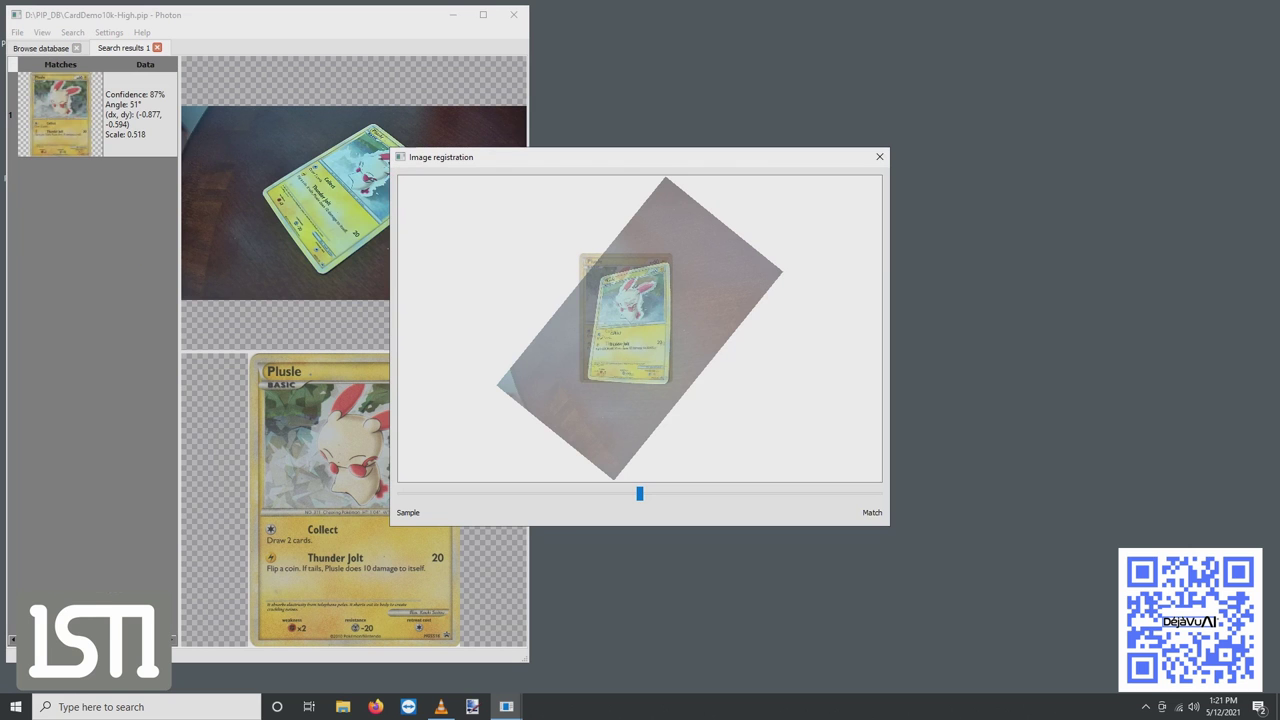
{"action": "mouse_move", "coordinate": [640, 493]}
{"action": "left_mouse_down"}
{"action": "mouse_move", "coordinate": [578, 493]}
{"action": "mouse_move", "coordinate": [734, 493]}
{"action": "mouse_move", "coordinate": [553, 493]}
{"action": "left_mouse_up"}
{"action": "left_click", "coordinate": [879, 157]}
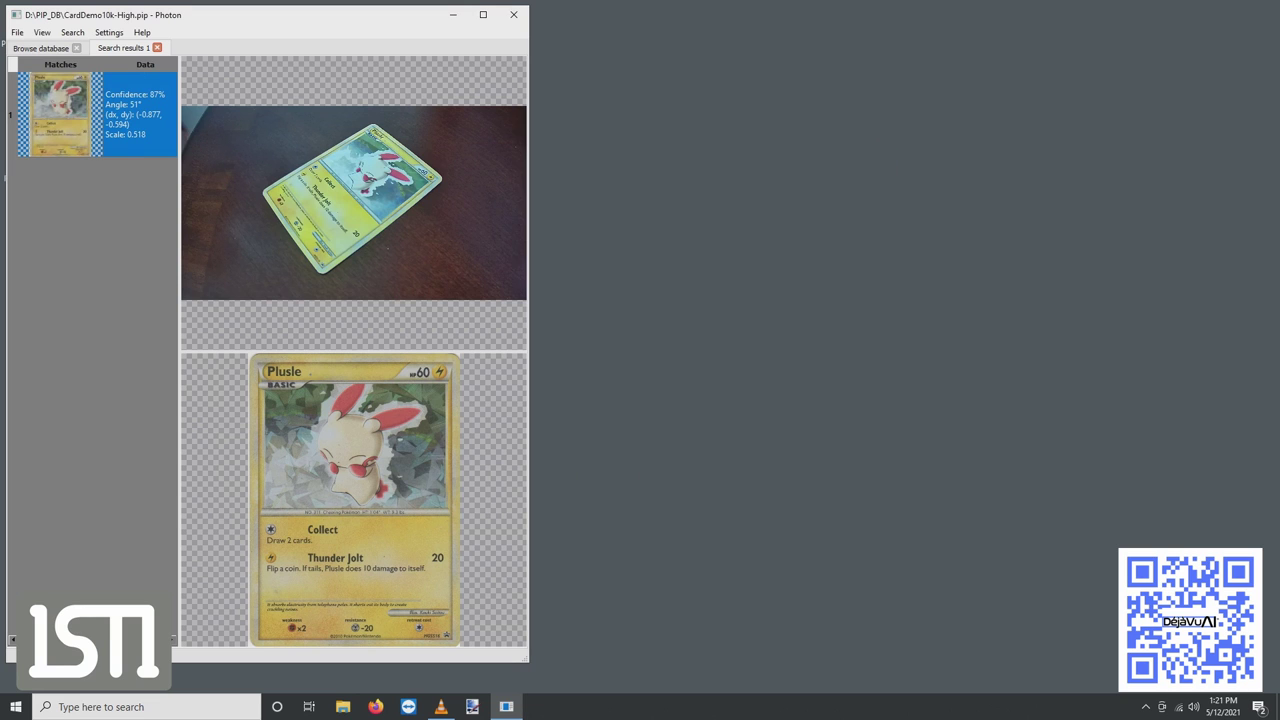
Step: Search a webcam capture of two overlapping cards, then review the Plusle and Mycosynth Wellspring matches
{"action": "left_click", "coordinate": [72, 32]}
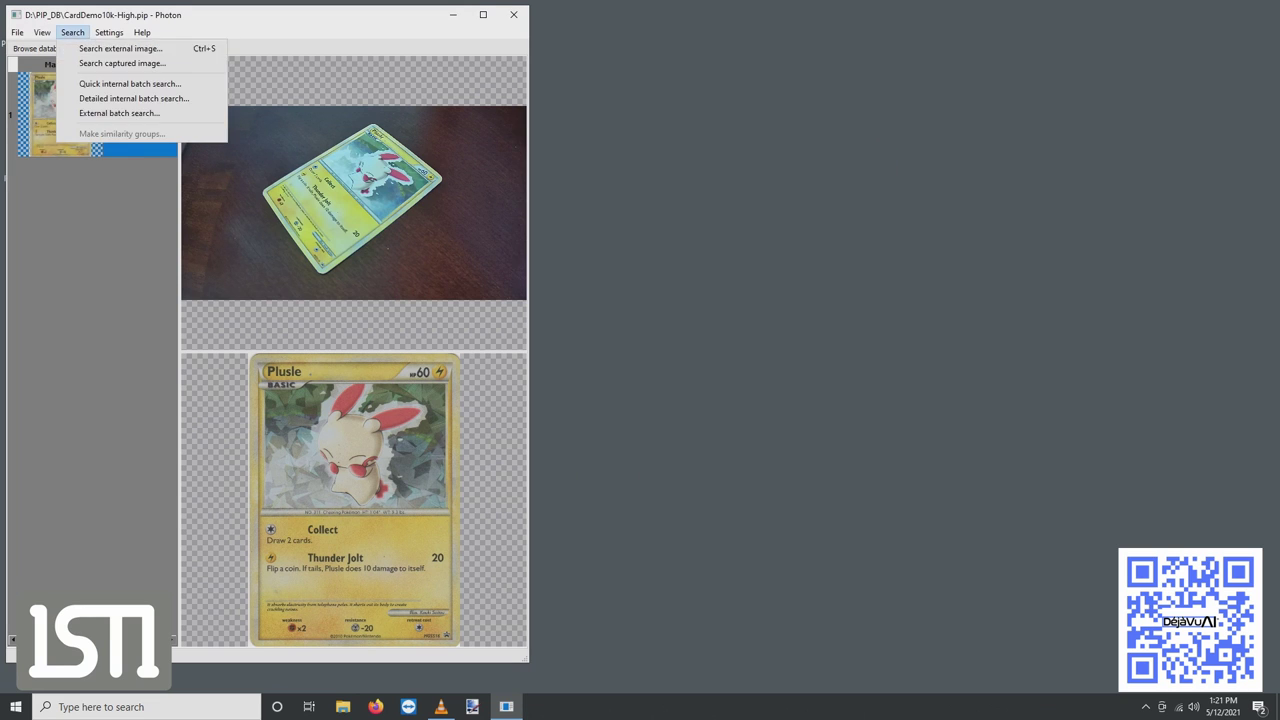
{"action": "left_click", "coordinate": [100, 62]}
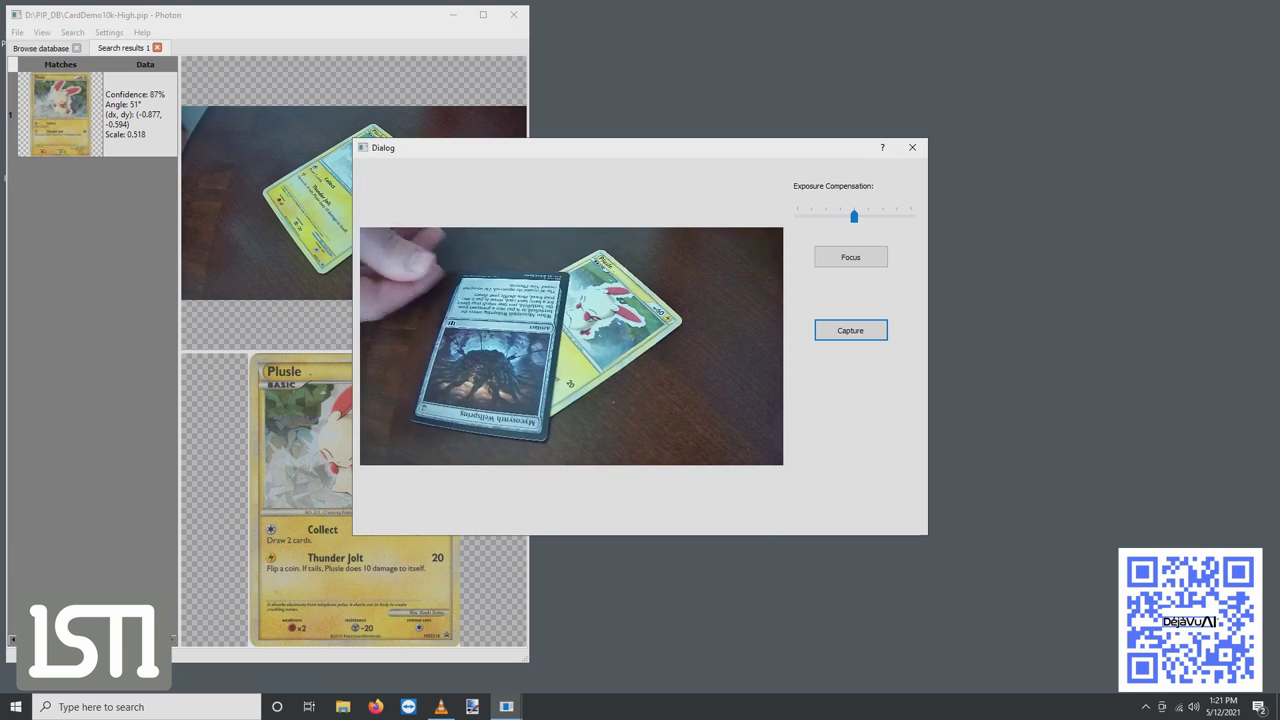
{"action": "key", "text": "Return"}
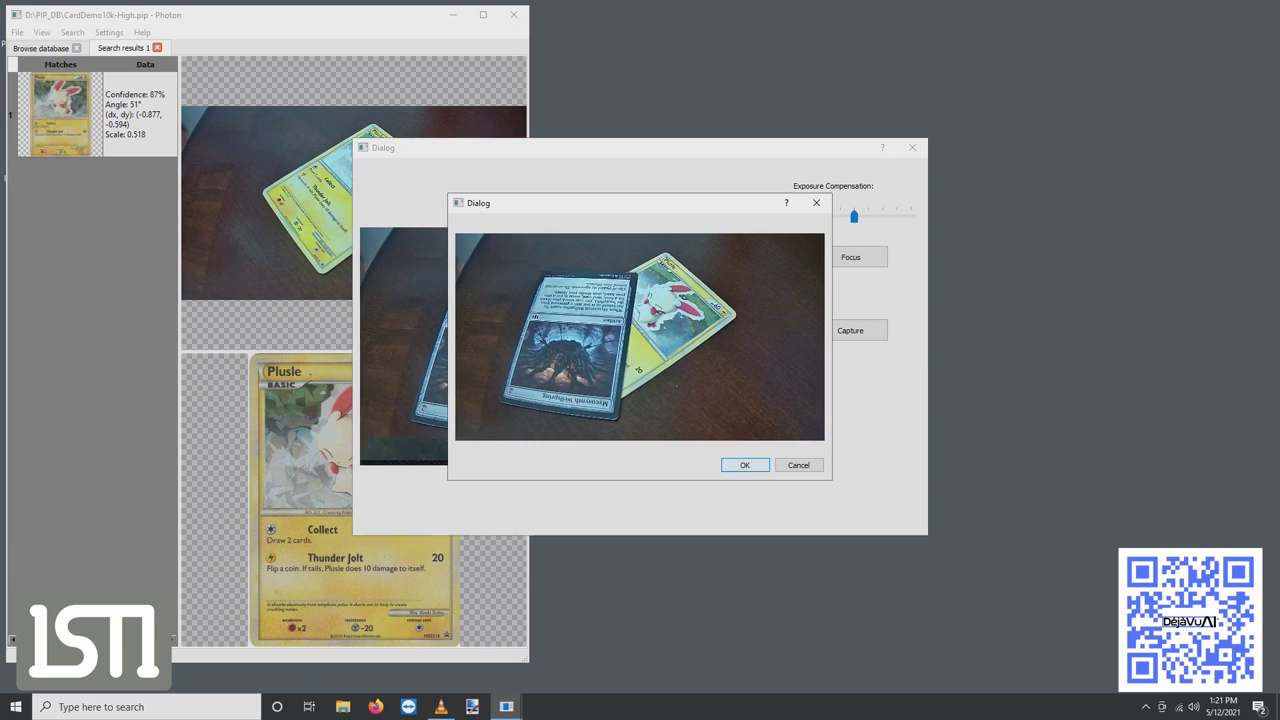
{"action": "key", "text": "Return"}
{"action": "key", "text": "Return"}
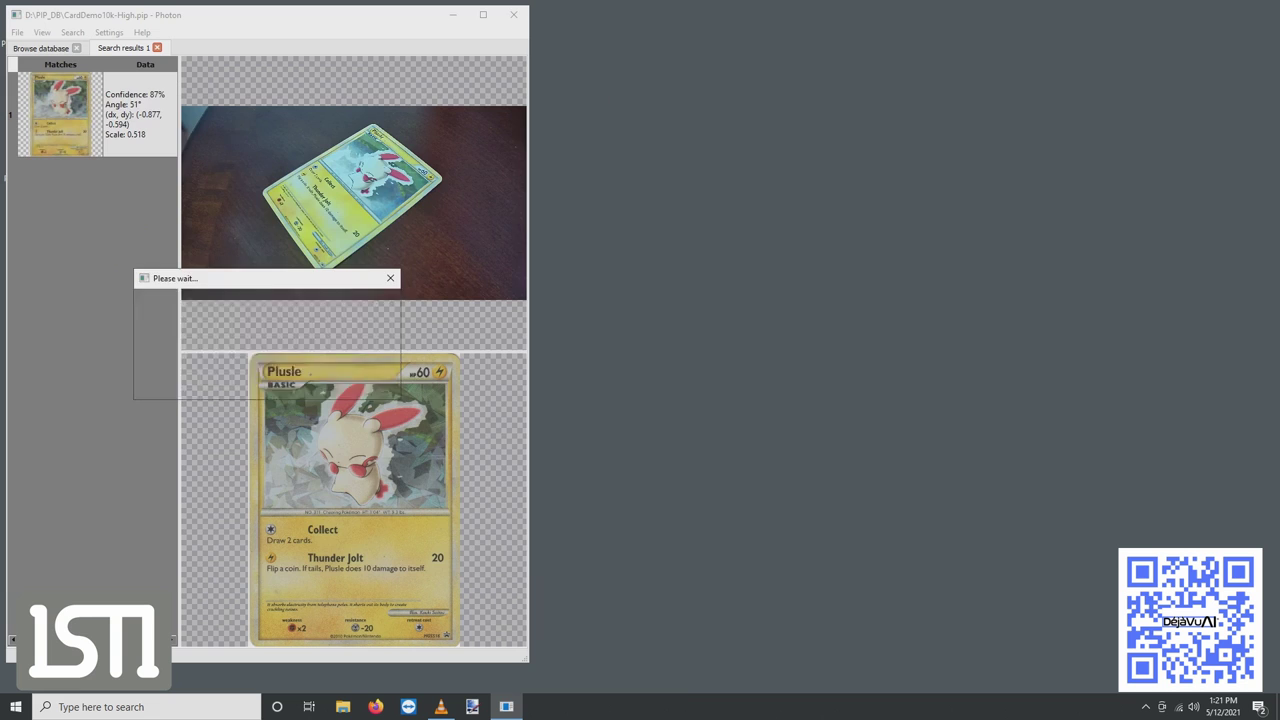
{"action": "key", "text": "Return"}
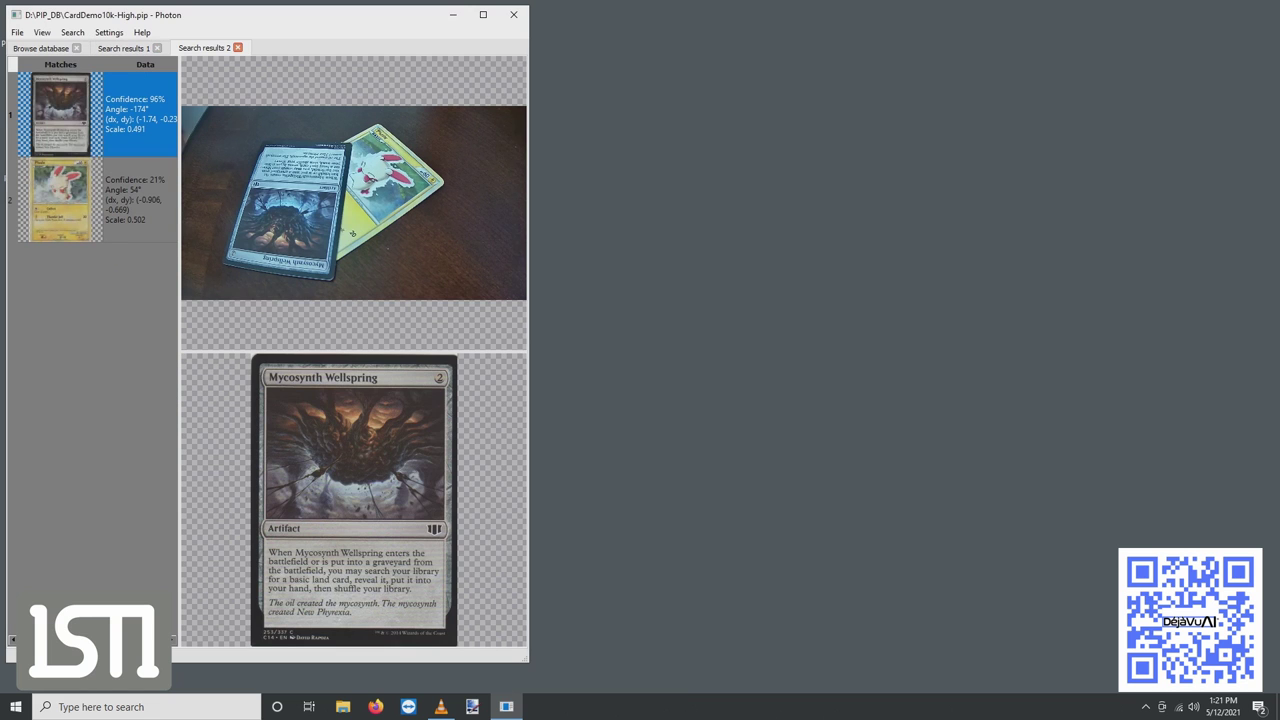
{"action": "left_click", "coordinate": [98, 199]}
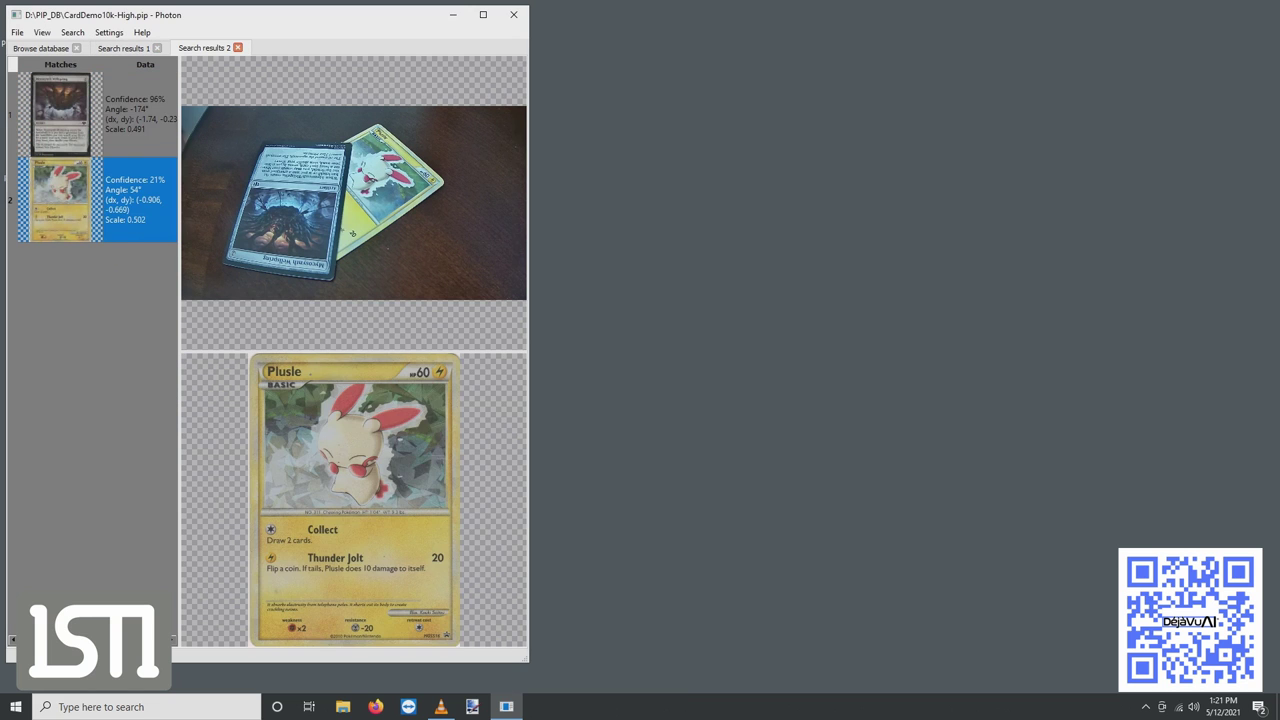
{"action": "double_click", "coordinate": [98, 113]}
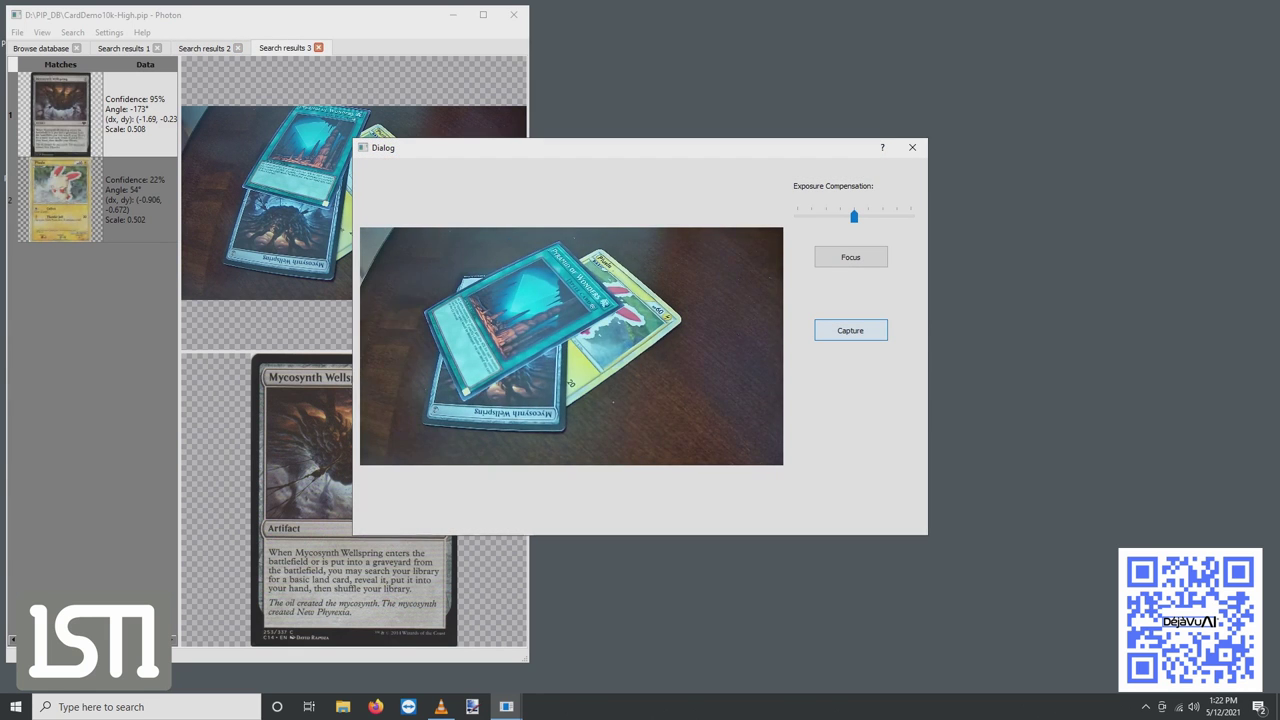
Step: Capture and search a webcam photo of the three stacked cards
{"action": "key", "text": "Return"}
{"action": "key", "text": "Return"}
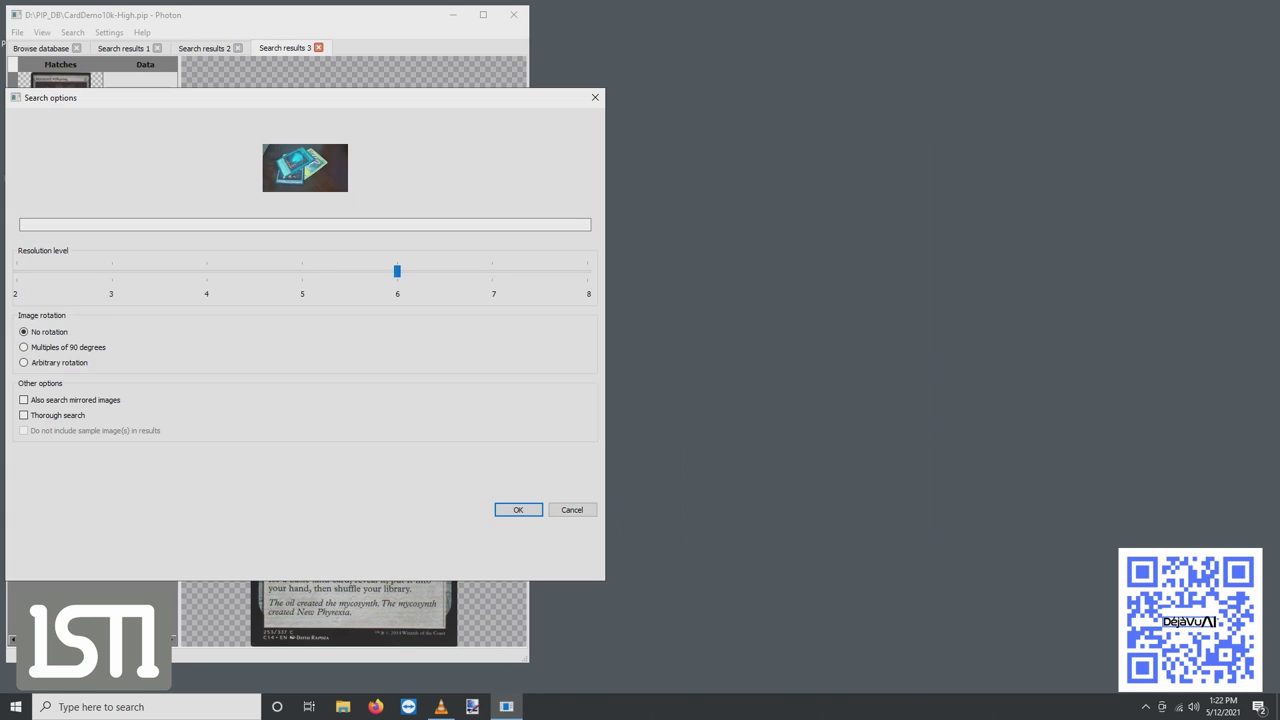
{"action": "key", "text": "Return"}
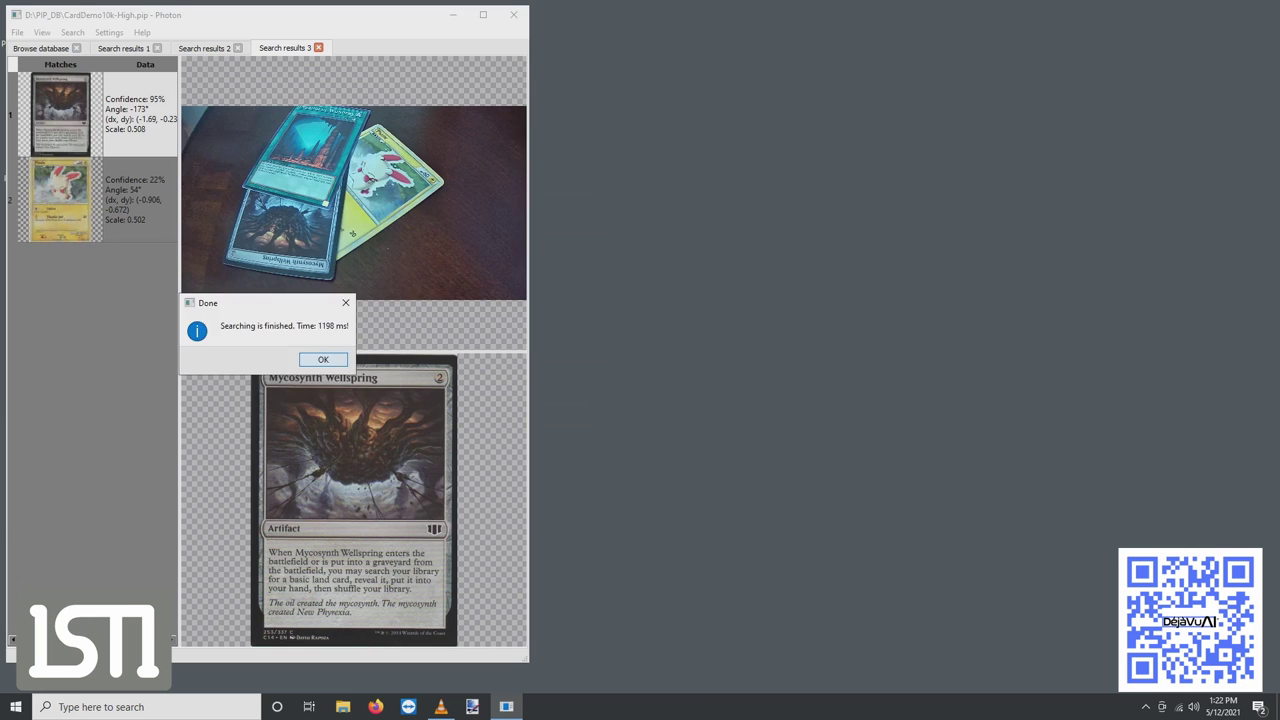
{"action": "key", "text": "Return"}
Step: Step through the matches: Pyramid of Wonders 97%, Mycosynth Wellspring 94%, Plusle 53%
{"action": "key", "text": "Down"}
{"action": "key", "text": "Down"}
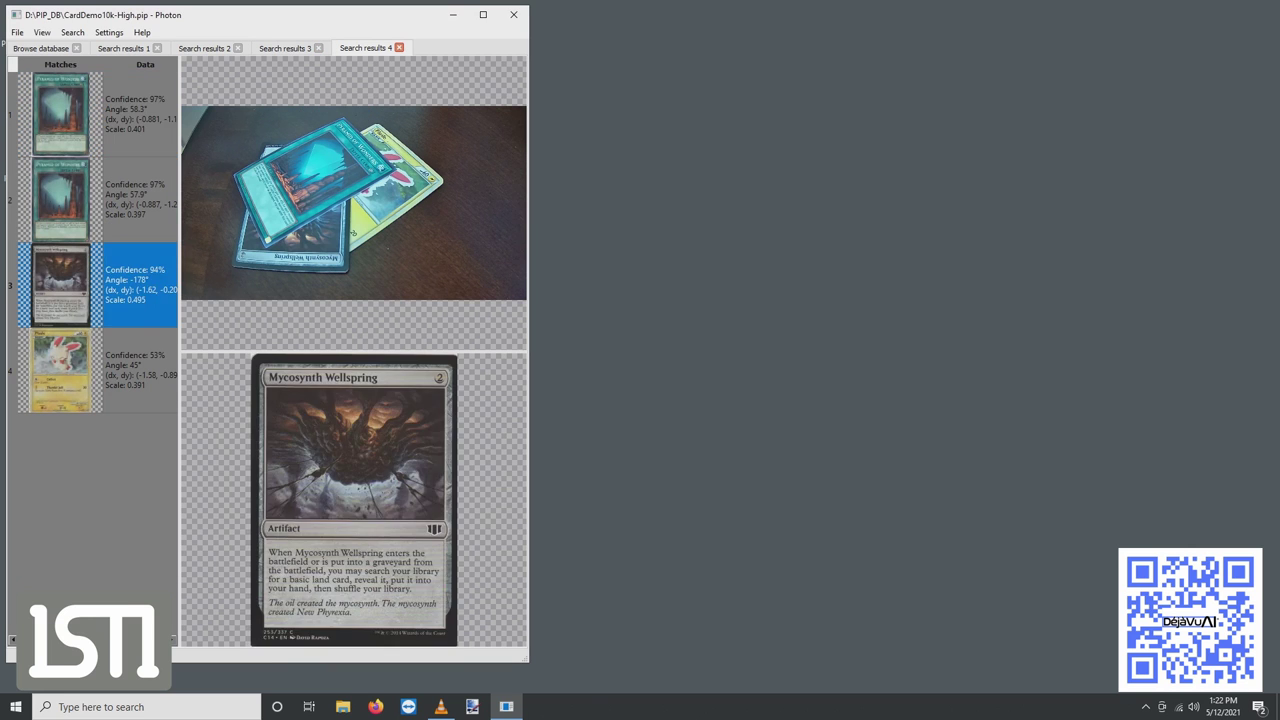
{"action": "key", "text": "Down"}
{"action": "key", "text": "Home"}
{"action": "key", "text": "Down"}
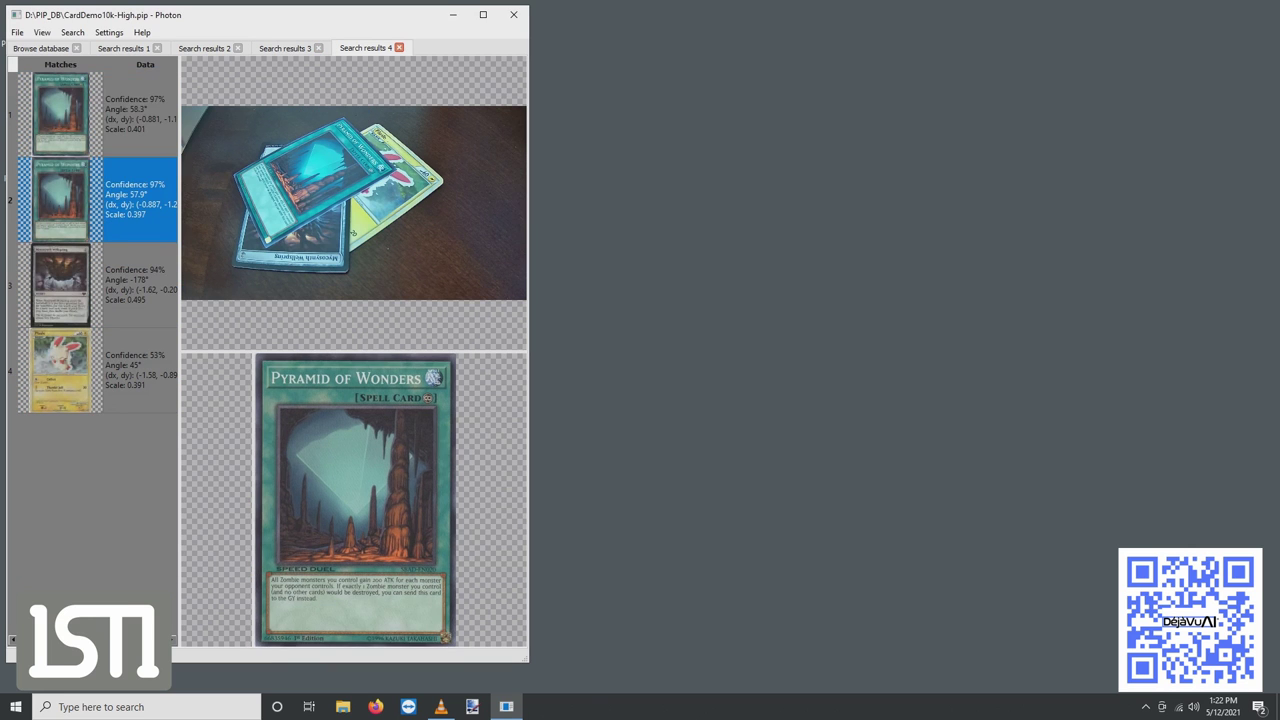
{"action": "key", "text": "Up"}
{"action": "key", "text": "Down"}
{"action": "key", "text": "Up"}
Step: Search the four-card webcam photo, check how the 41% Wailmer match lines up, and start another capture search
{"action": "left_click", "coordinate": [72, 32]}
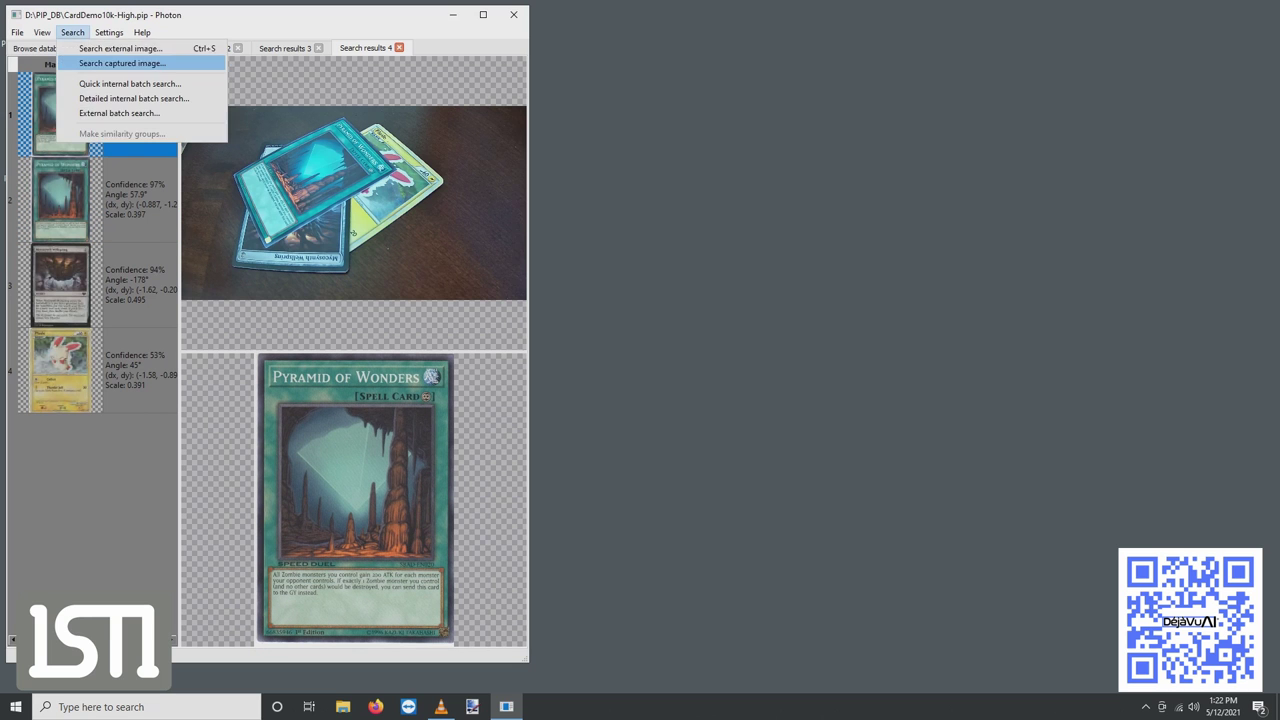
{"action": "left_click", "coordinate": [140, 63]}
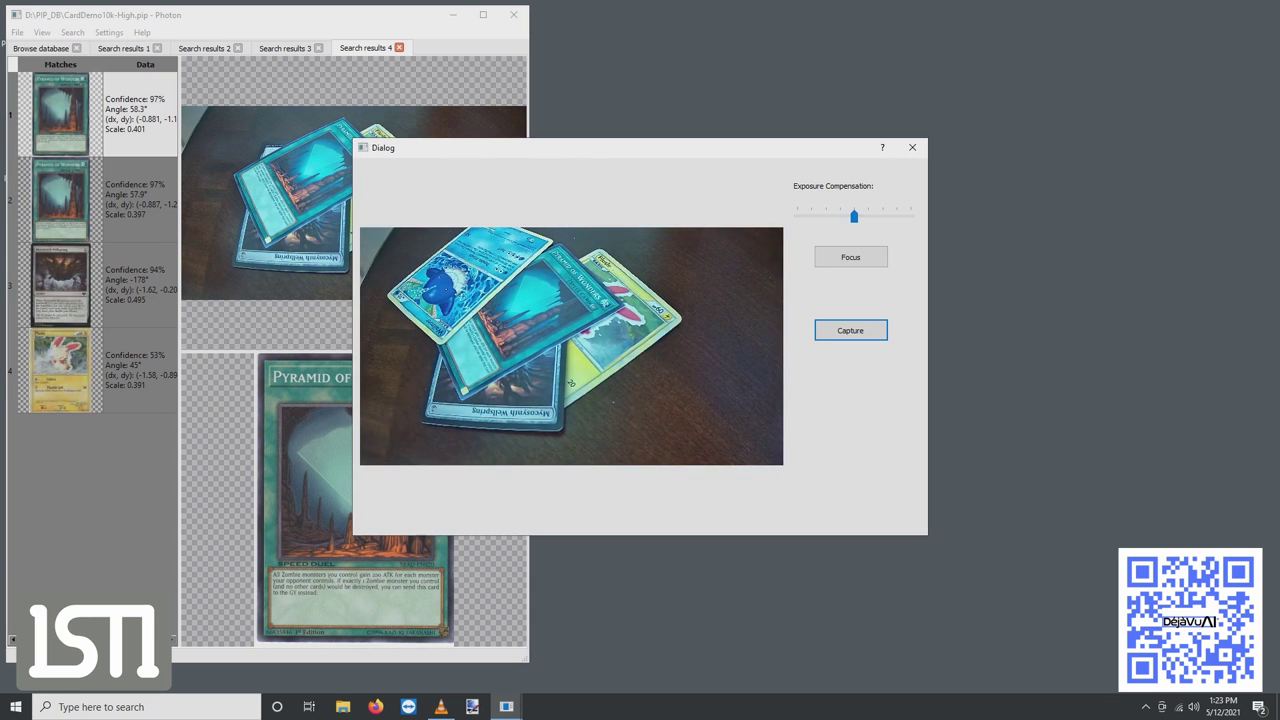
{"action": "key", "text": "Return"}
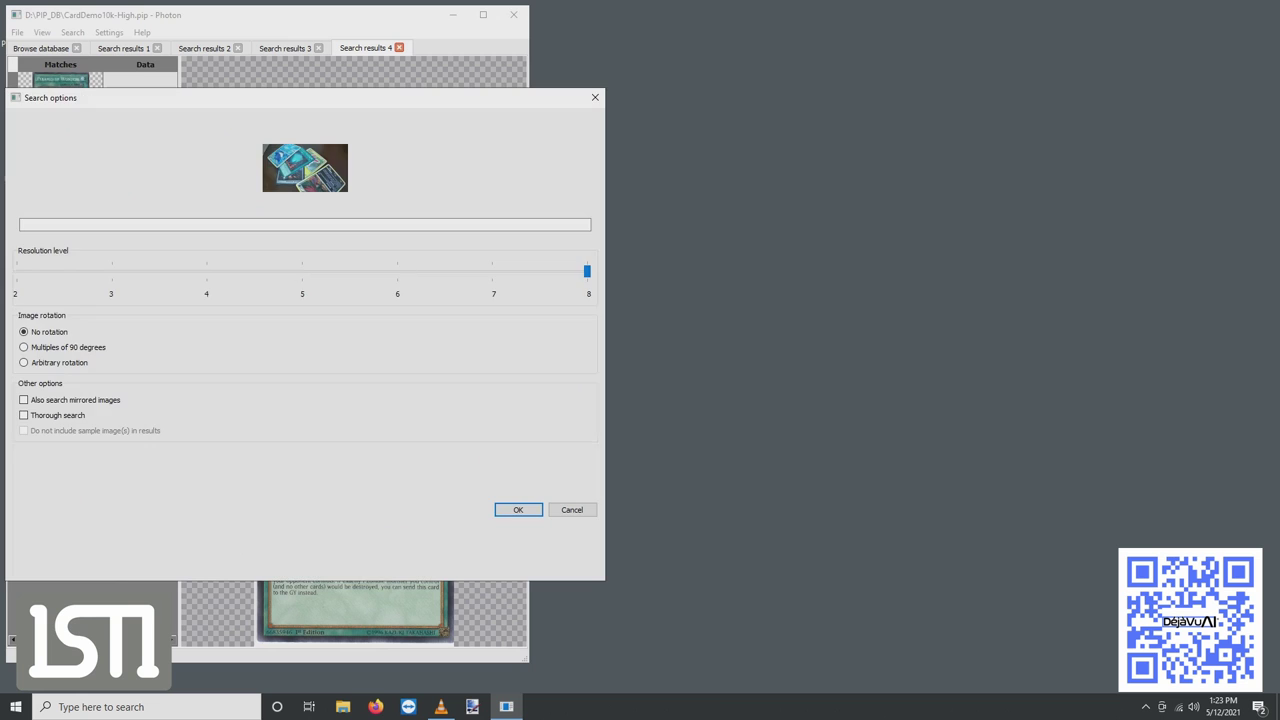
{"action": "key", "text": "Return"}
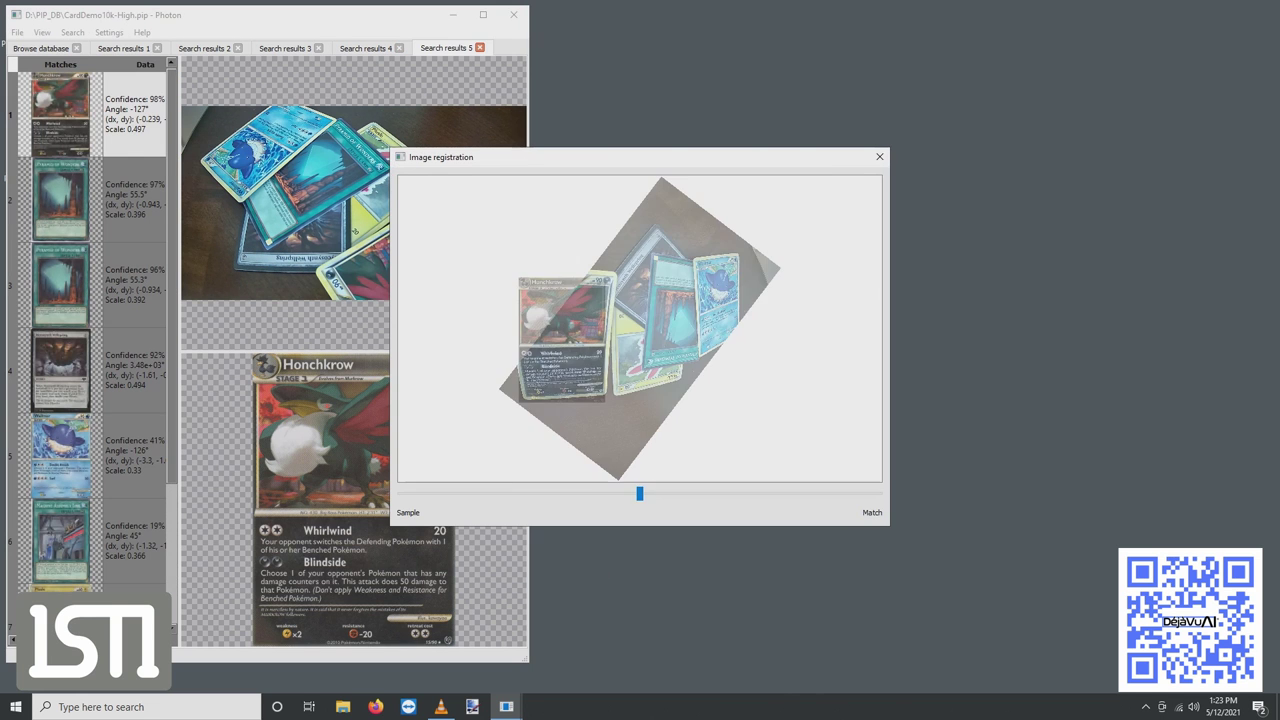
{"action": "left_click", "coordinate": [60, 455]}
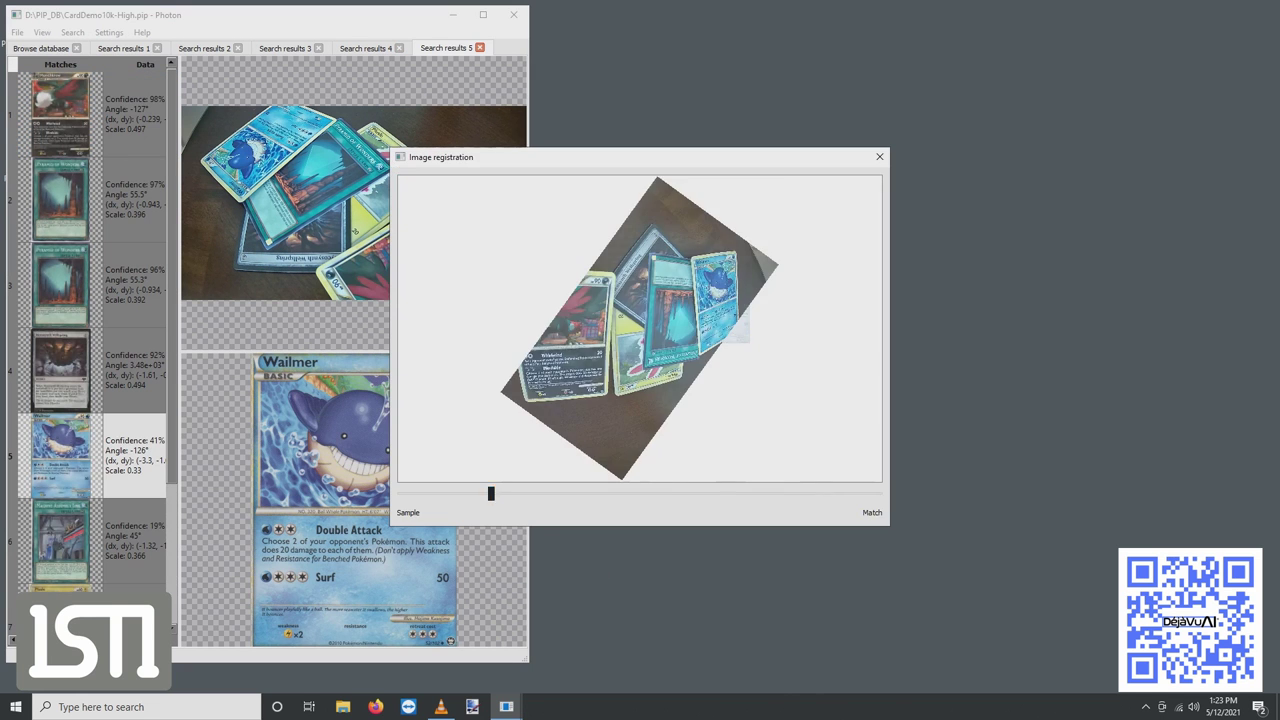
{"action": "left_click", "coordinate": [72, 32]}
{"action": "left_click", "coordinate": [100, 63]}
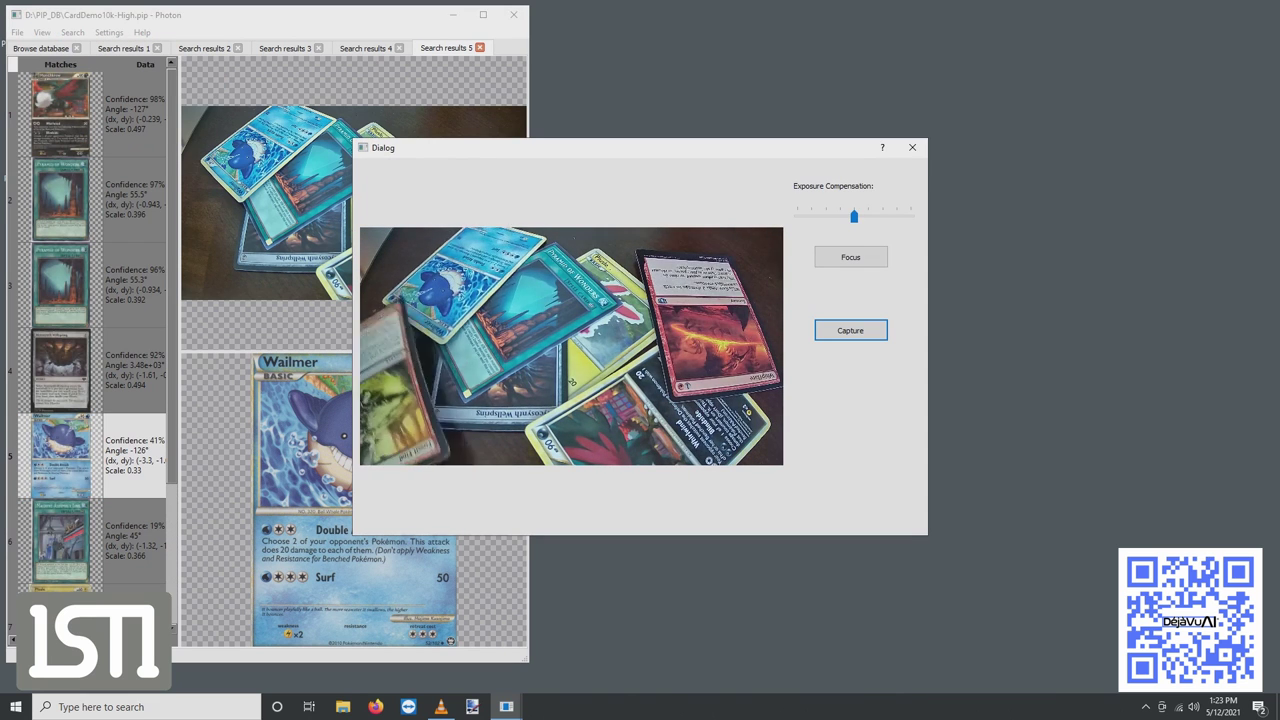
Step: Search the larger pile's capture, inspect the third match's registration, then reopen the webcam capture
{"action": "key", "text": "Return"}
{"action": "key", "text": "Return"}
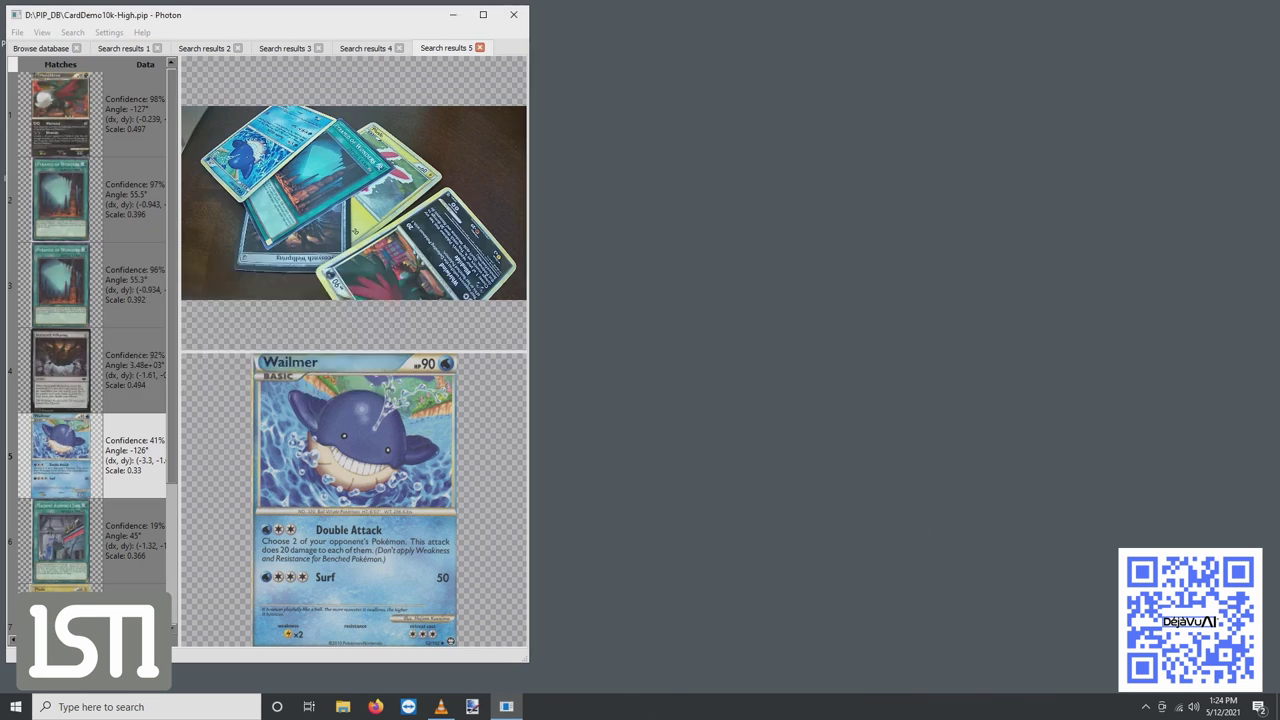
{"action": "left_click", "coordinate": [60, 285]}
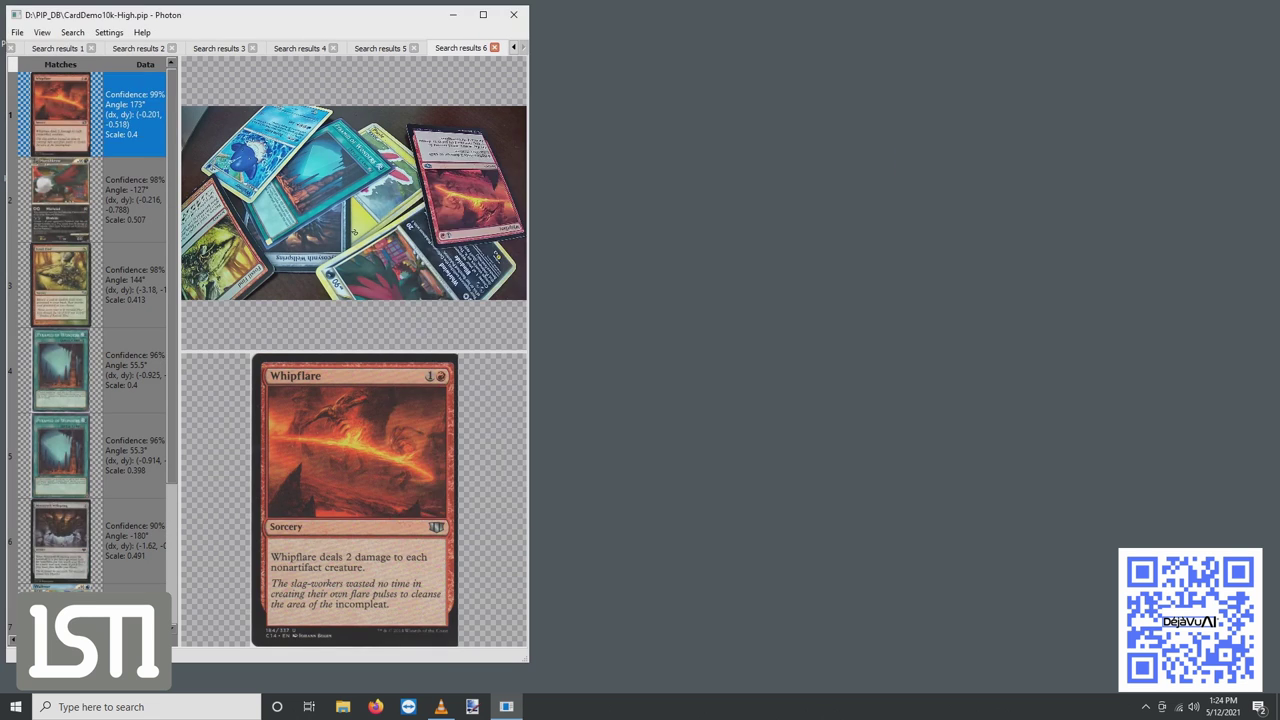
{"action": "key", "text": "Down"}
{"action": "key", "text": "Down"}
{"action": "key", "text": "Down"}
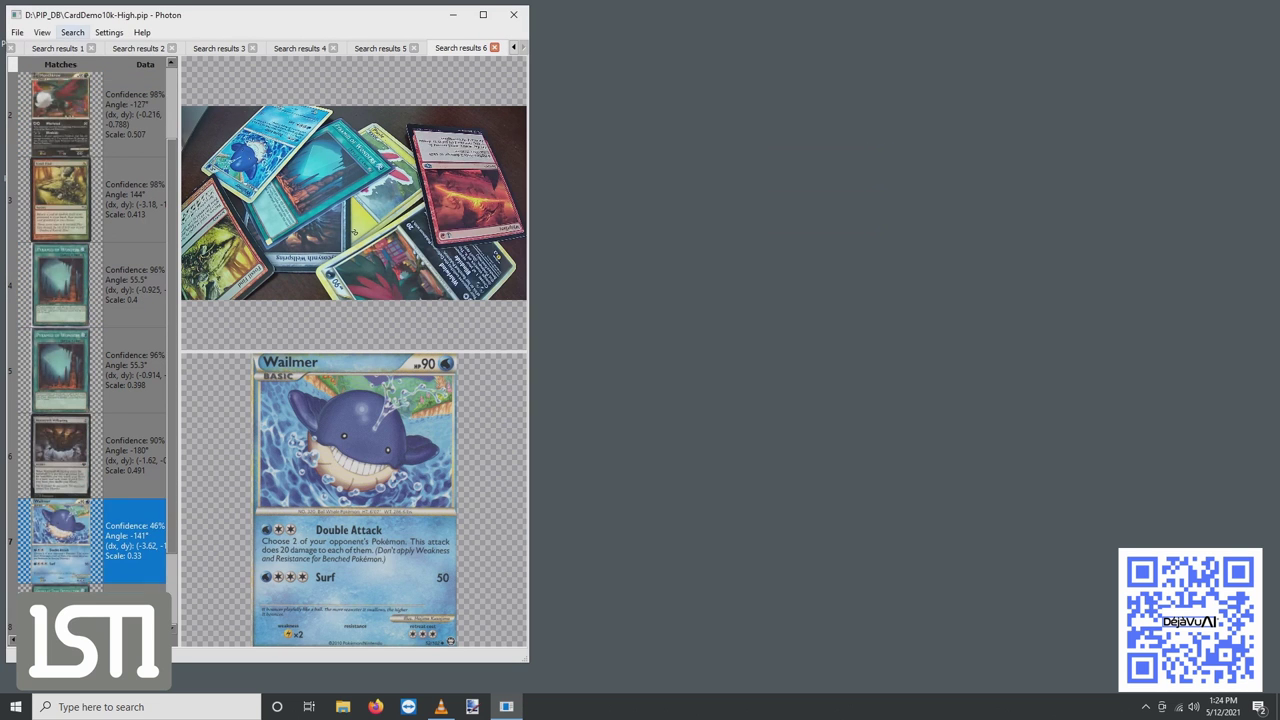
{"action": "key", "text": "alt+s"}
{"action": "key", "text": "Return"}
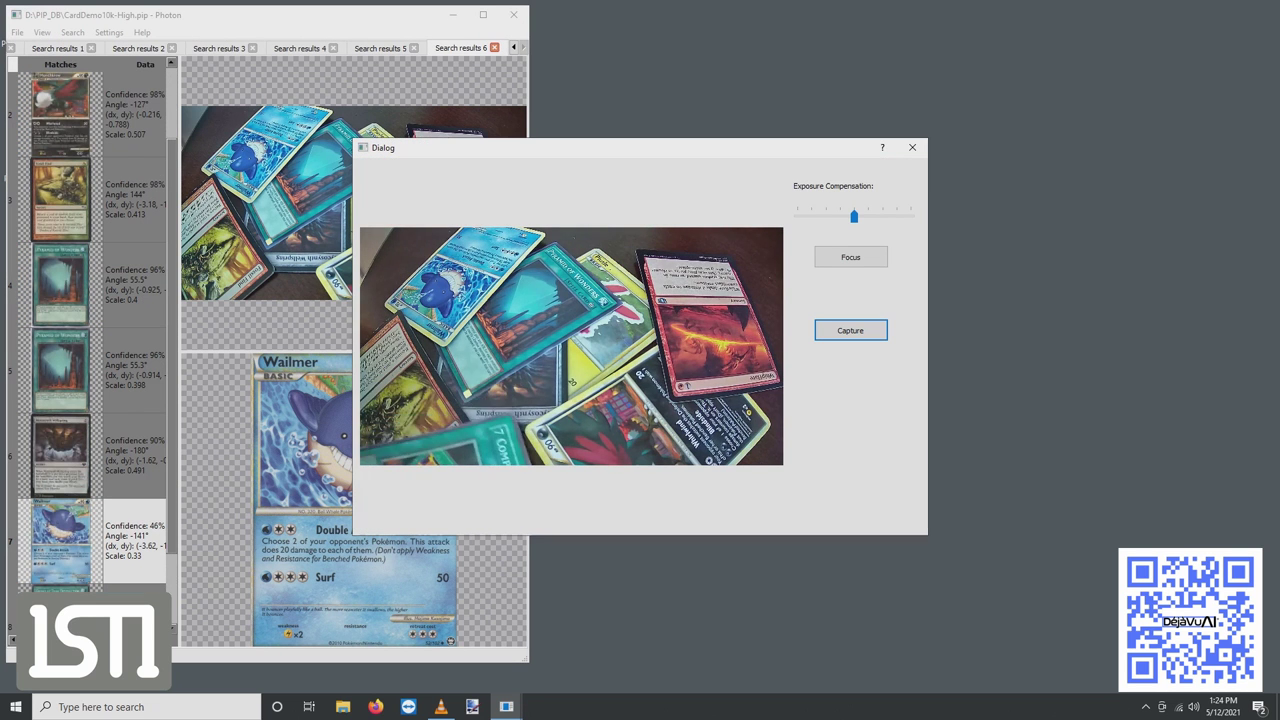
Step: Search the growing pile's capture, view the 7 Completed match at 96%, and reopen the webcam capture
{"action": "key", "text": "Return"}
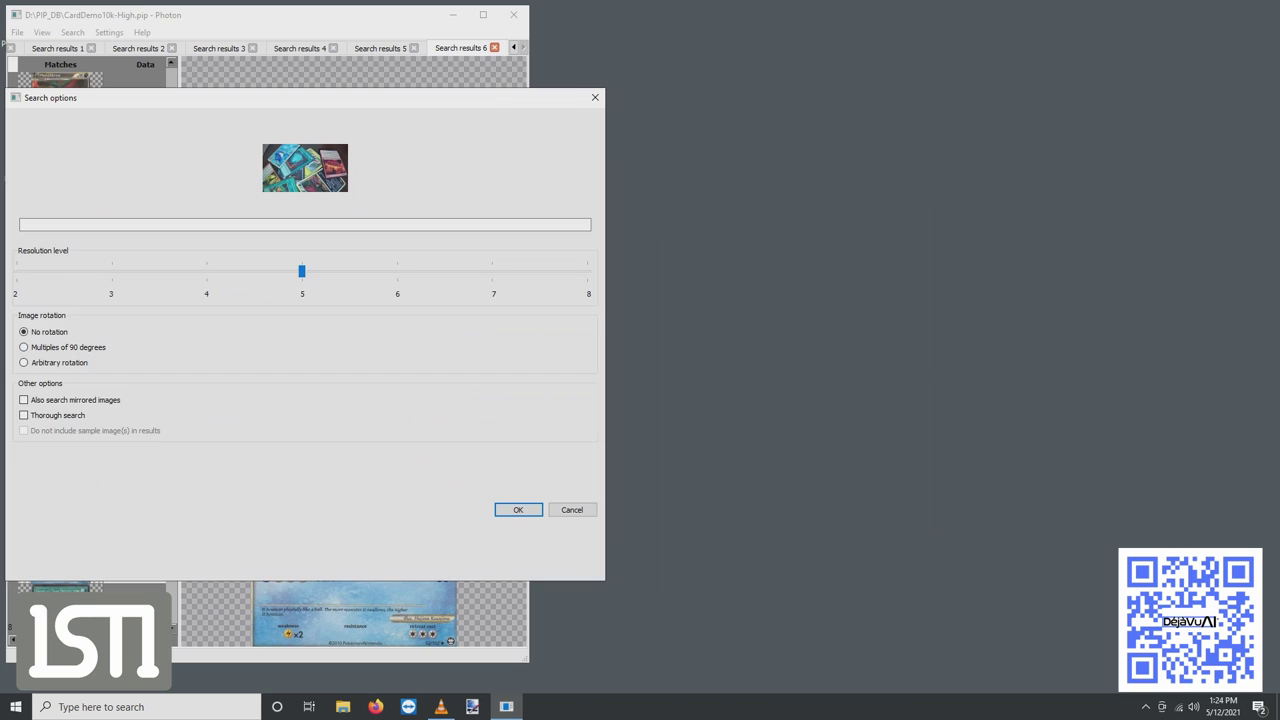
{"action": "key", "text": "Return"}
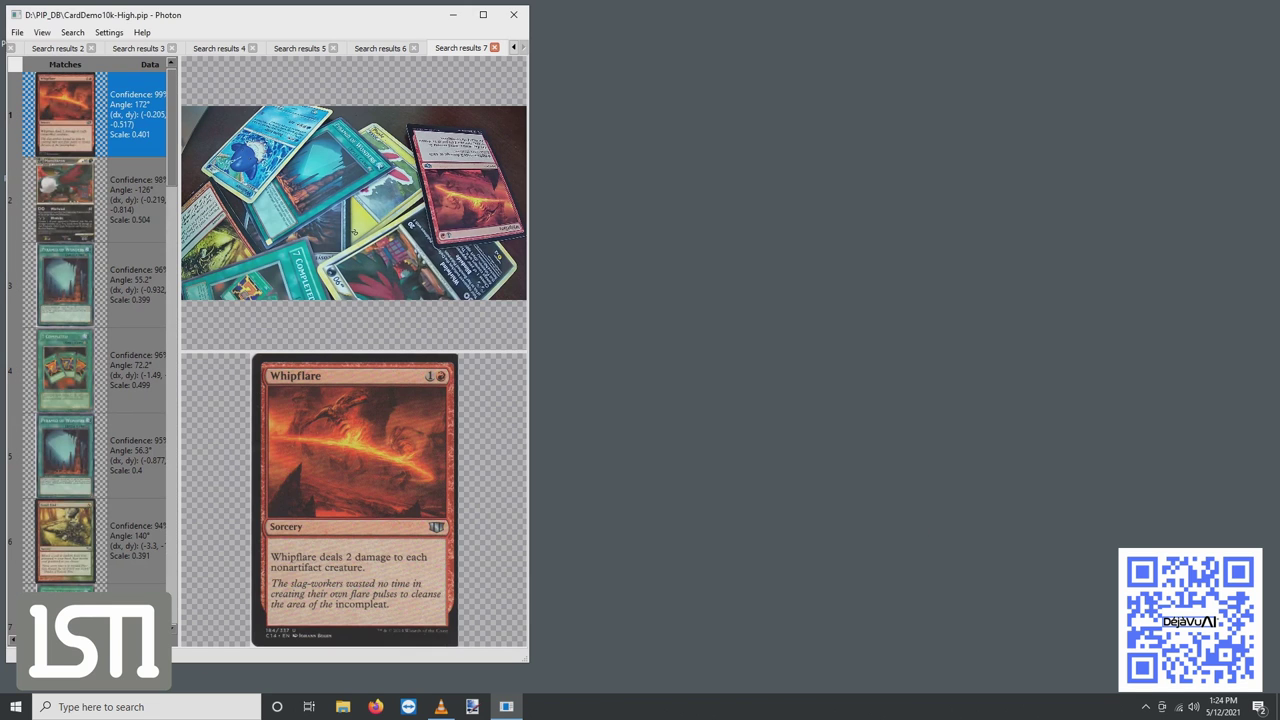
{"action": "left_click", "coordinate": [100, 370]}
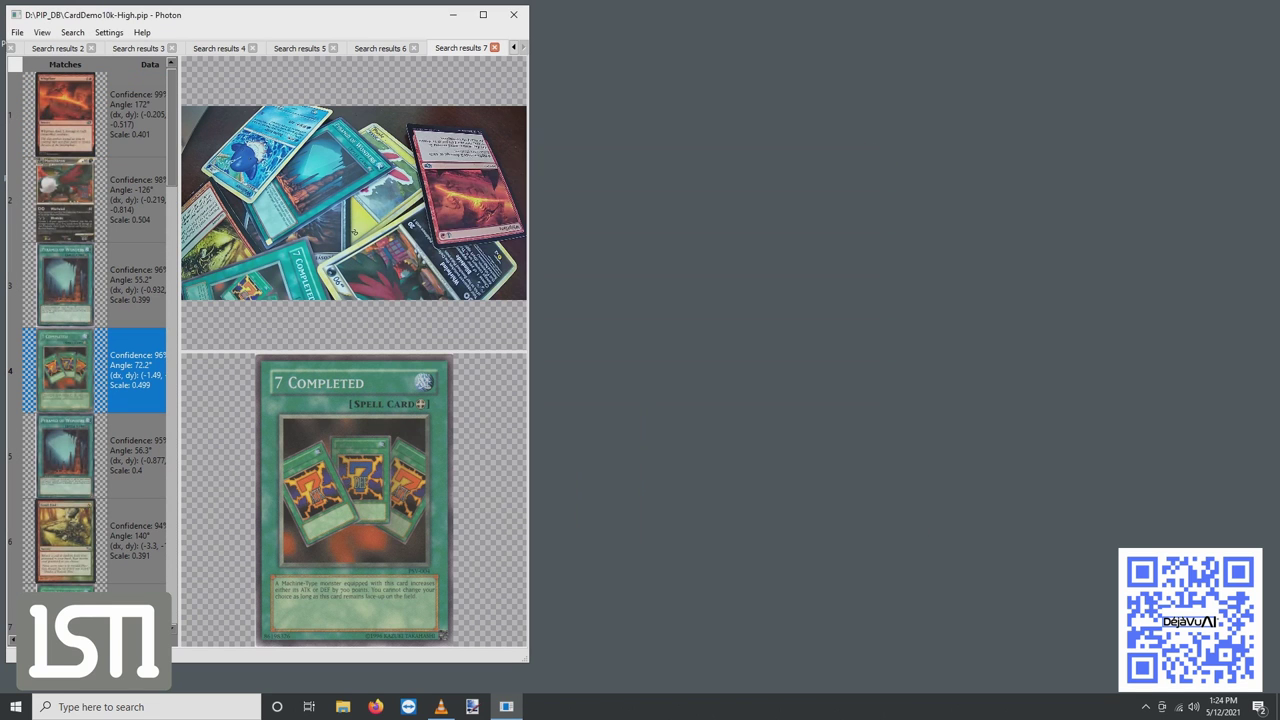
{"action": "key", "text": "alt+s"}
{"action": "key", "text": "c"}
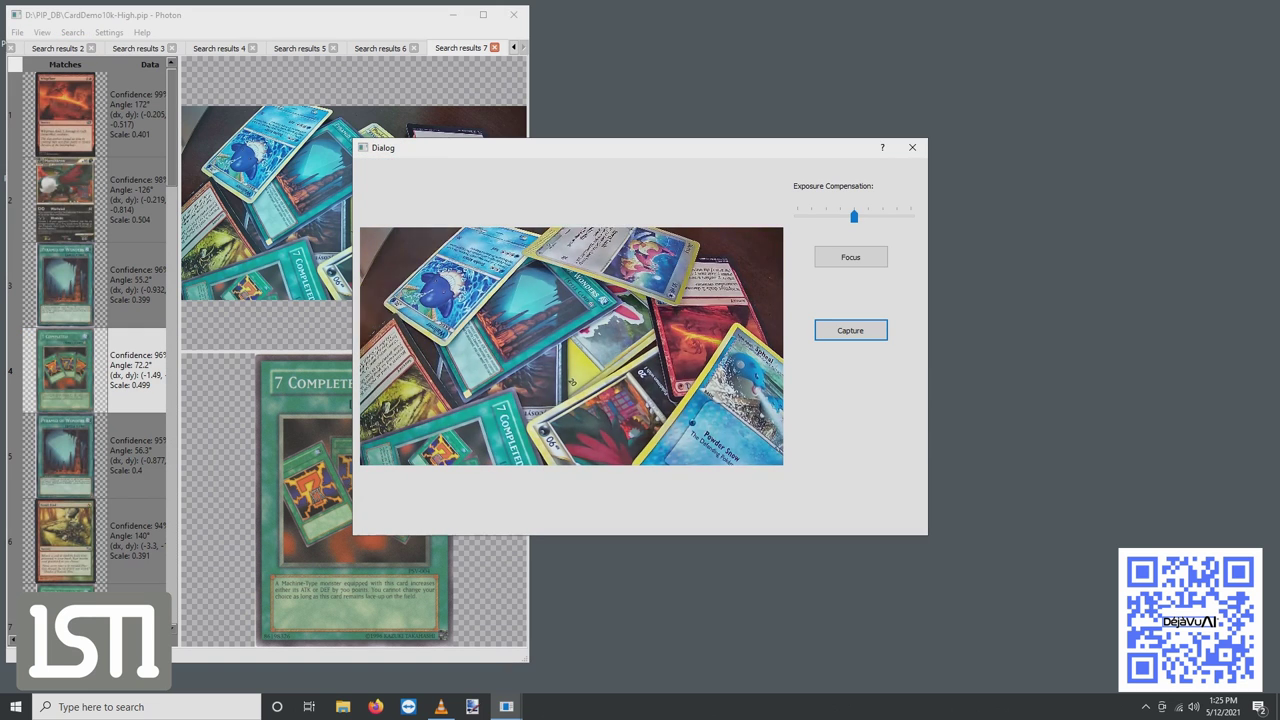
Step: Capture the webcam picture of the pile now including the Team Aqua's Spheal card
{"action": "key", "text": "Return"}
{"action": "key", "text": "Return"}
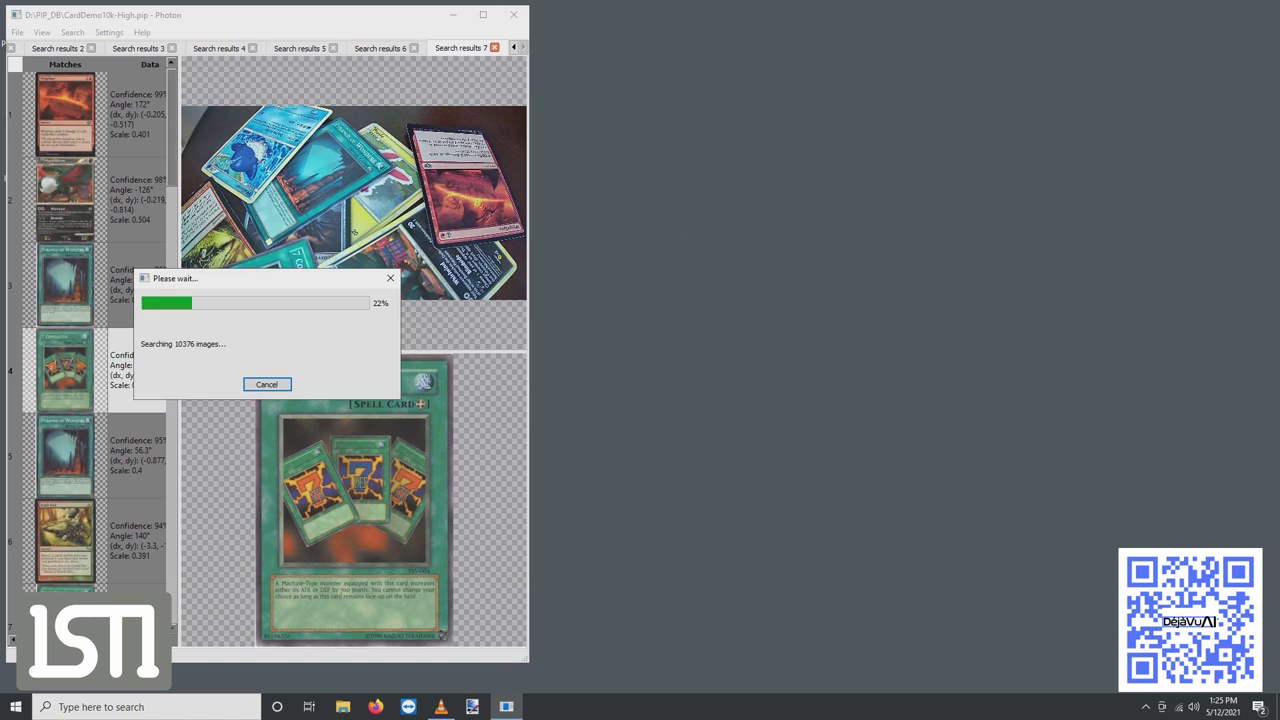